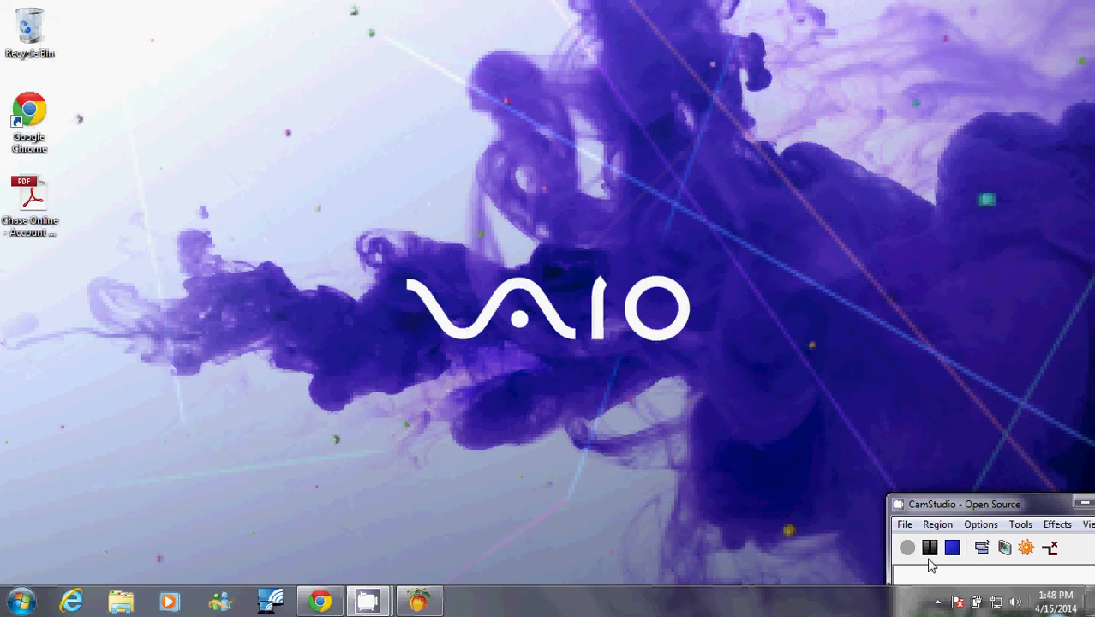
# From Employees & Payroll, open User Security and unlicense marketingaccess, leaving 3 licences.
pyautogui.click(424, 602)
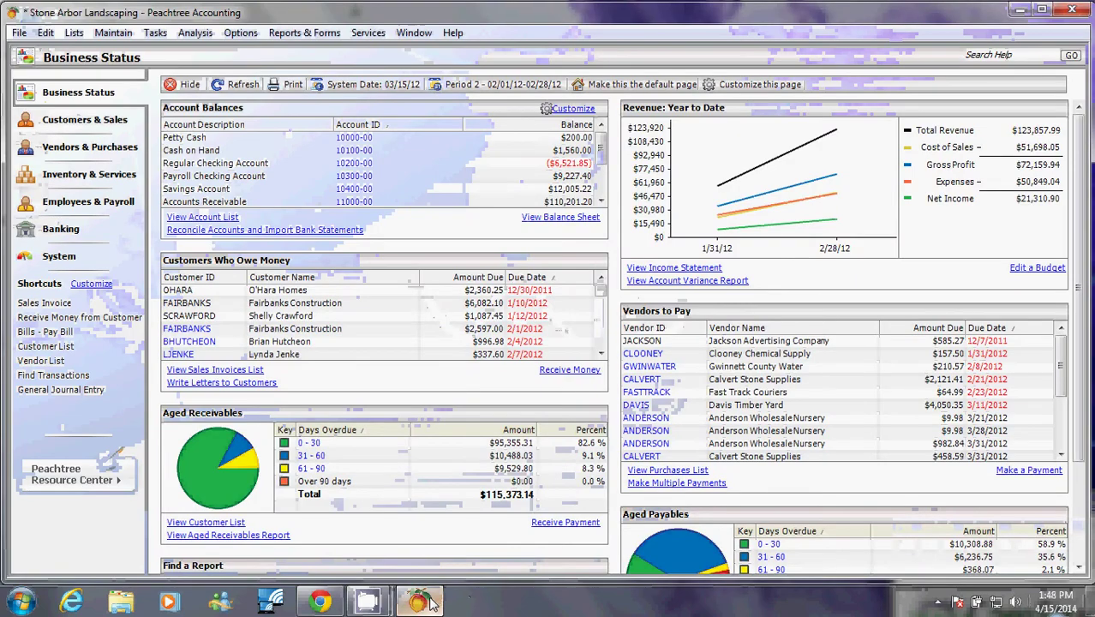
pyautogui.click(93, 204)
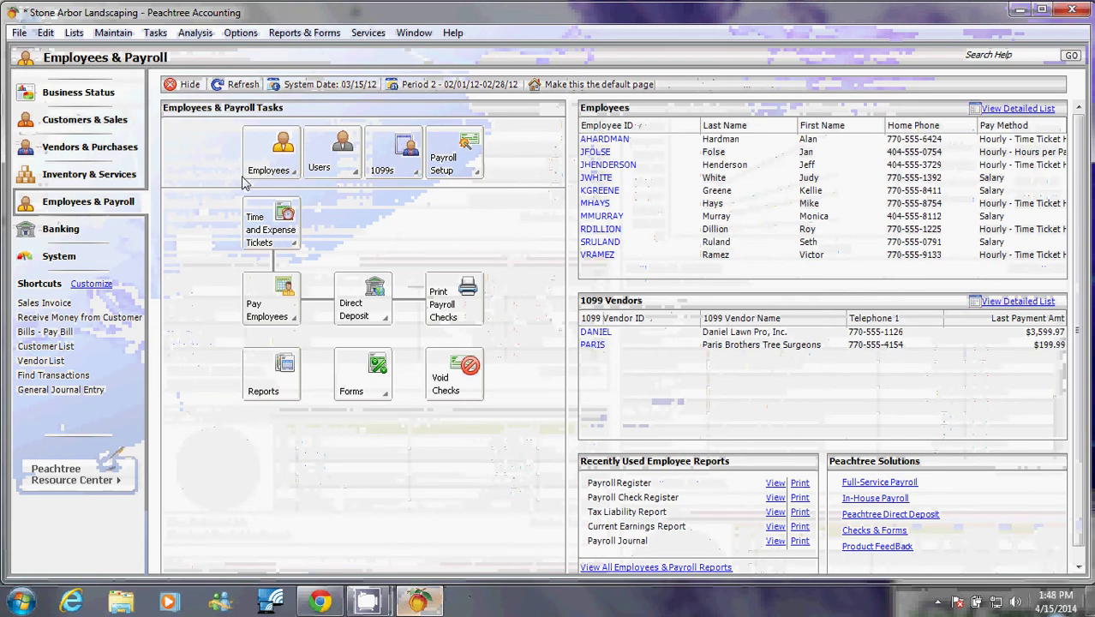
pyautogui.click(330, 167)
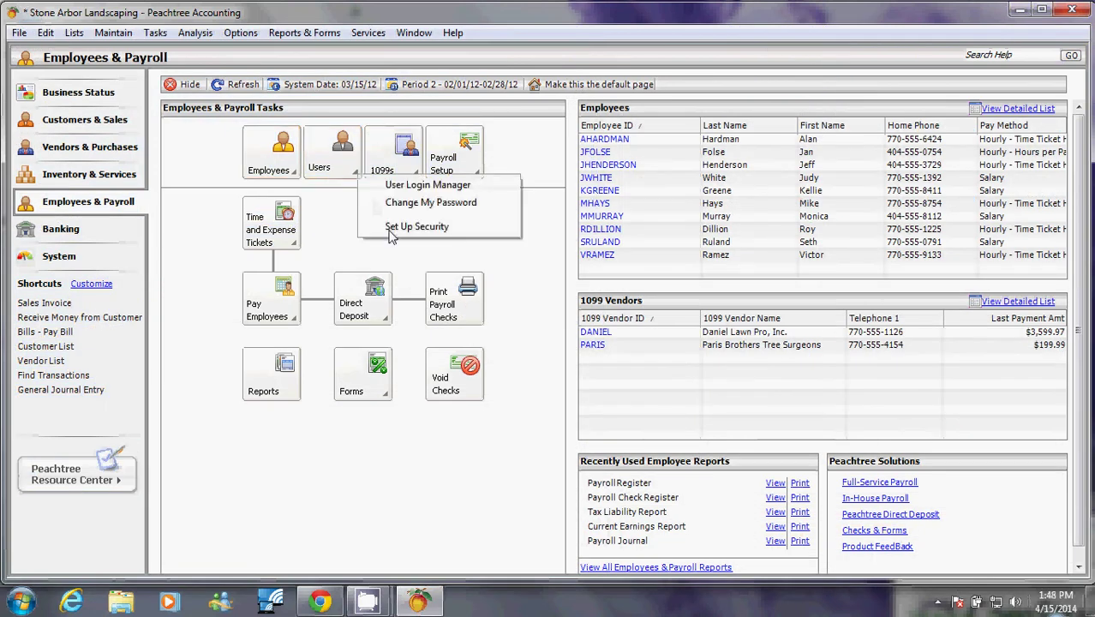
pyautogui.click(416, 226)
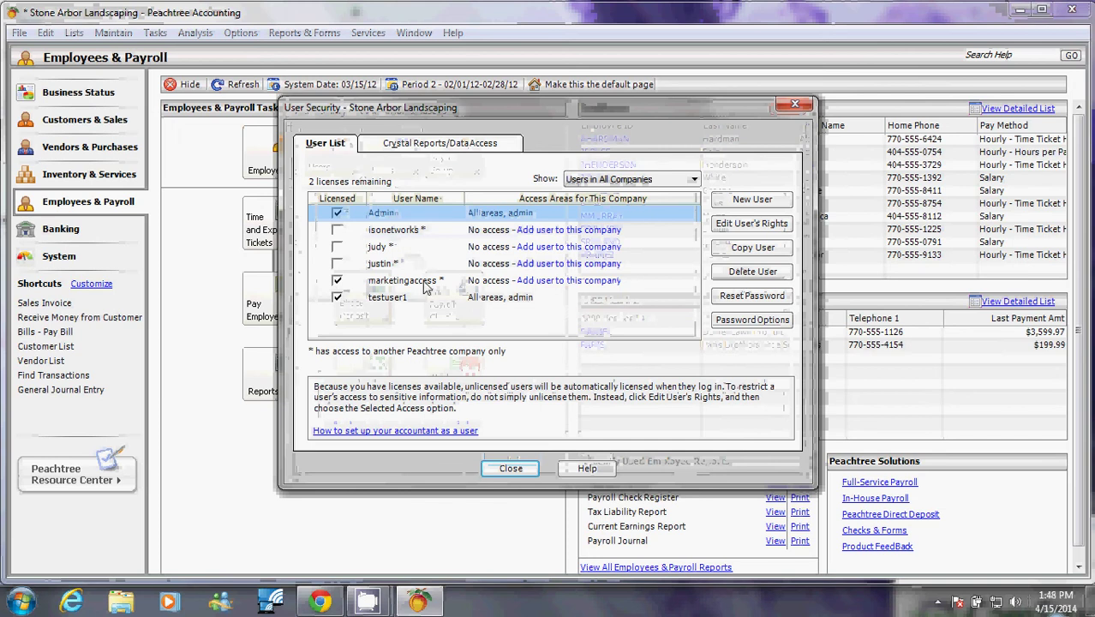
pyautogui.click(338, 282)
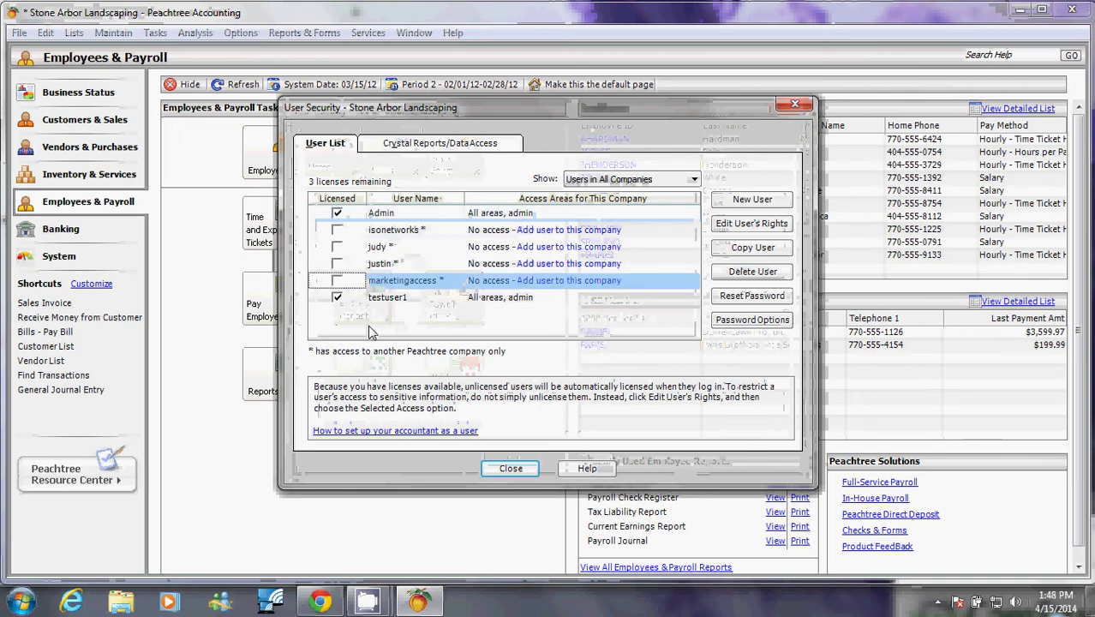
# Create a new user named 'marketing' with Selected access and enter its password.
pyautogui.click(781, 204)
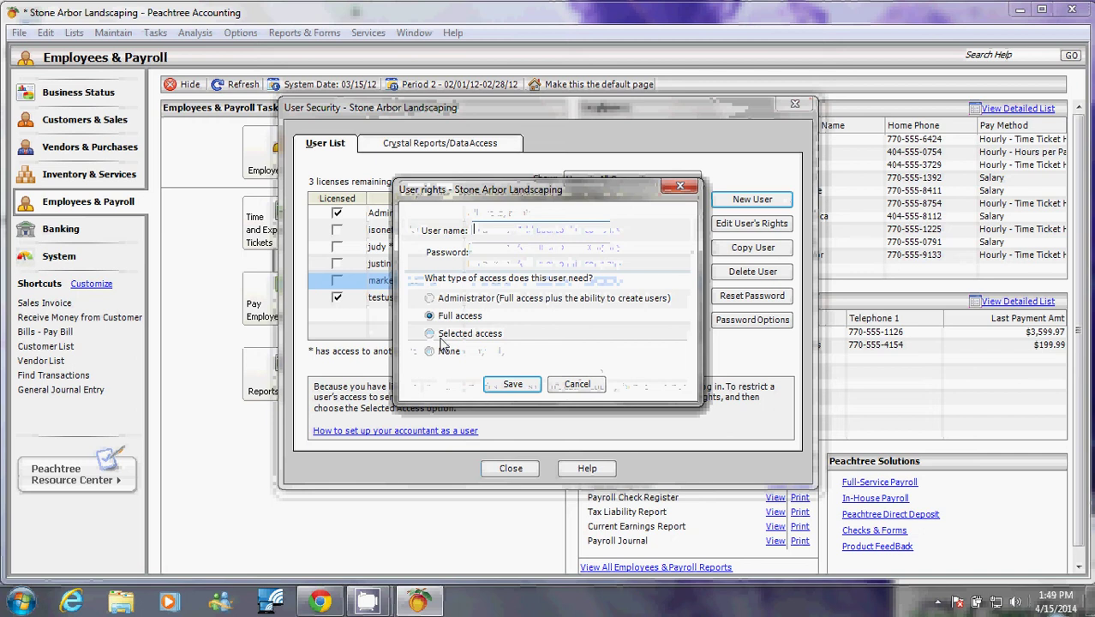
pyautogui.click(440, 338)
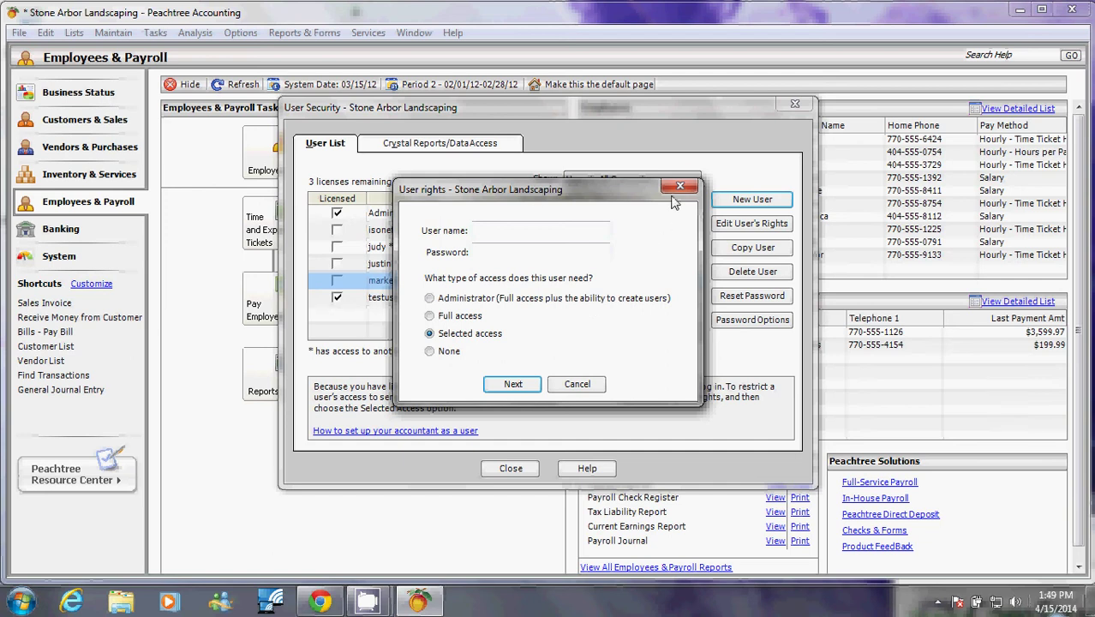
pyautogui.click(507, 229)
pyautogui.write('marketing')
pyautogui.press('Tab')
pyautogui.write('**********')
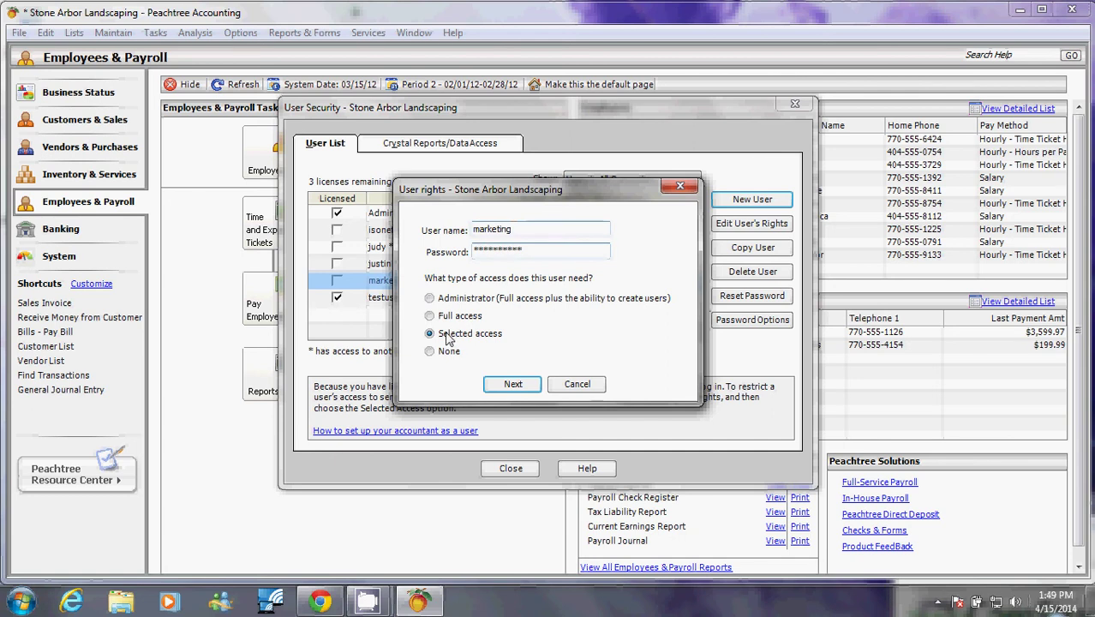
# Set Business Status, Employees & Payroll and Banking & General Ledger to No Access for marketing.
pyautogui.click(514, 385)
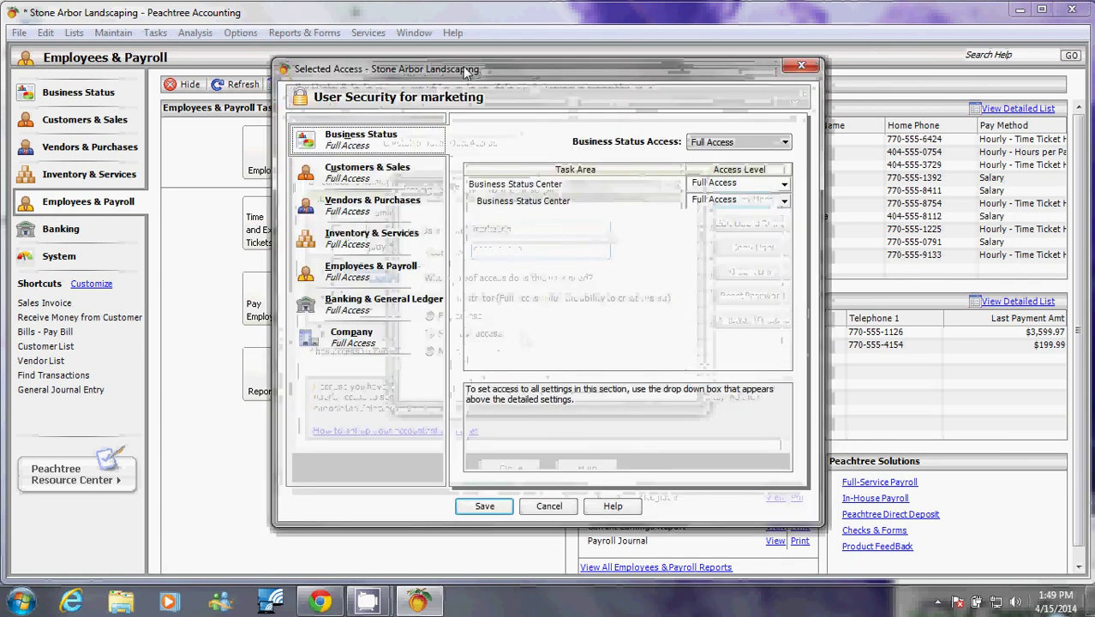
pyautogui.moveTo(473, 65); pyautogui.dragTo(628, 58)
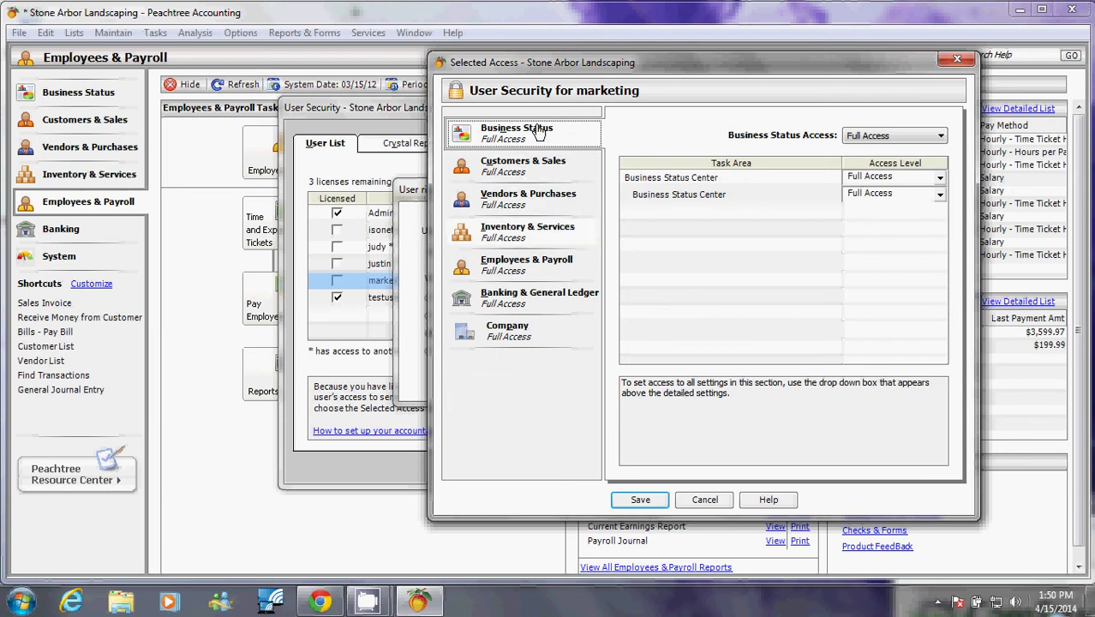
pyautogui.click(880, 138)
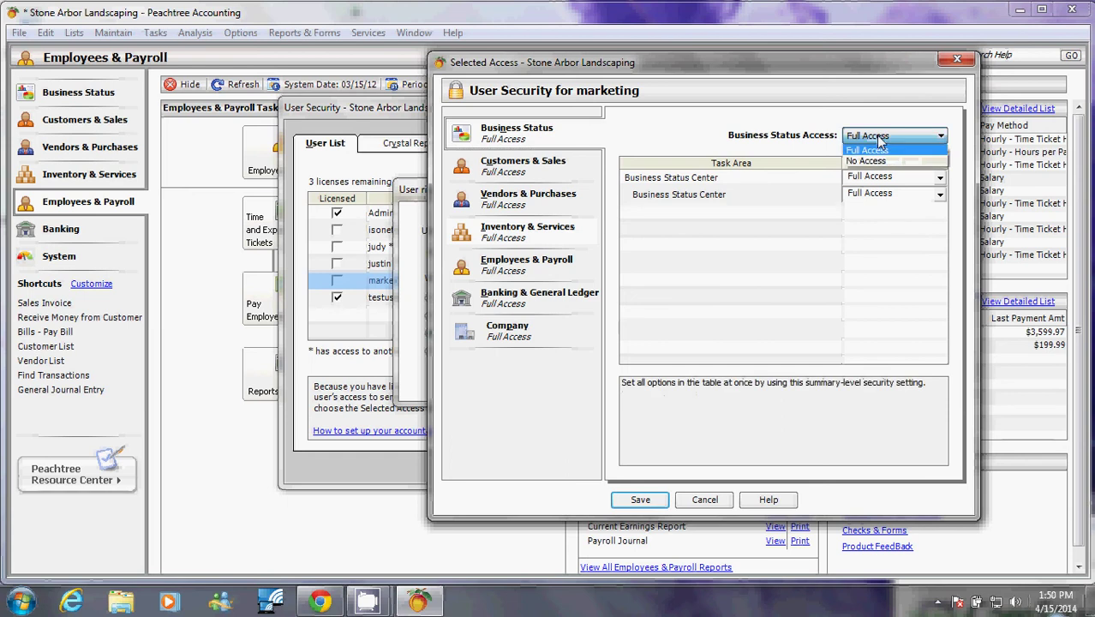
pyautogui.click(882, 161)
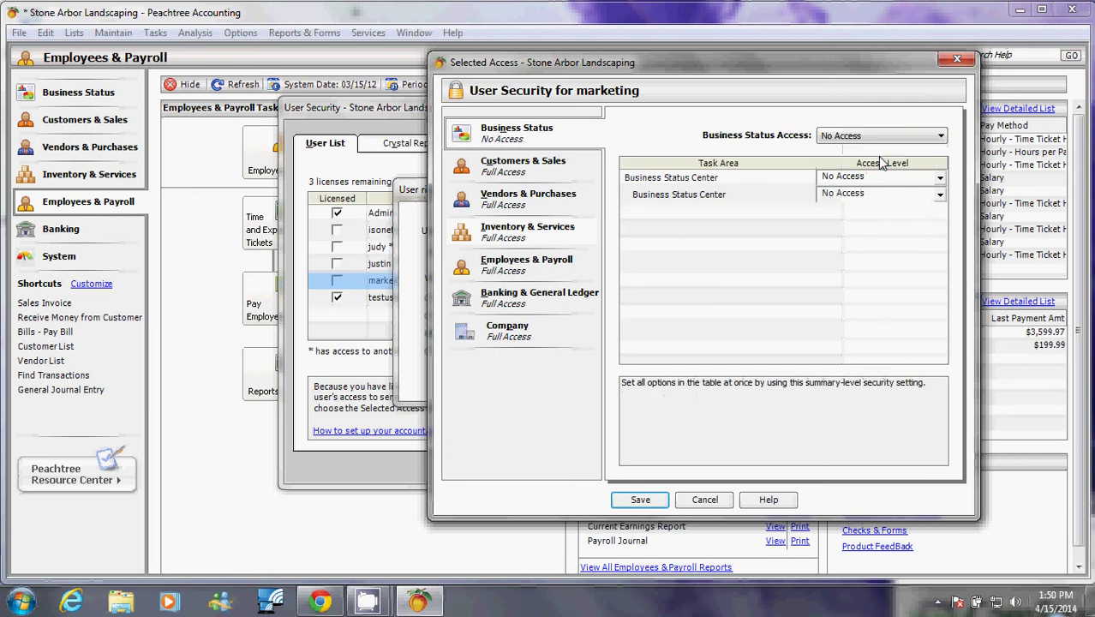
pyautogui.click(518, 264)
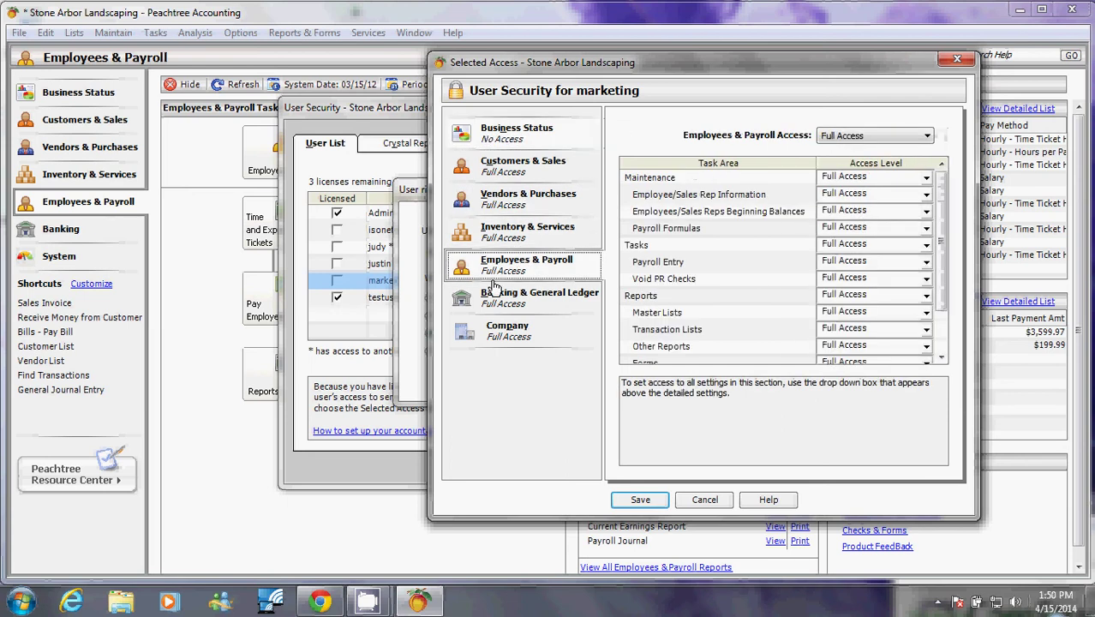
pyautogui.click(896, 136)
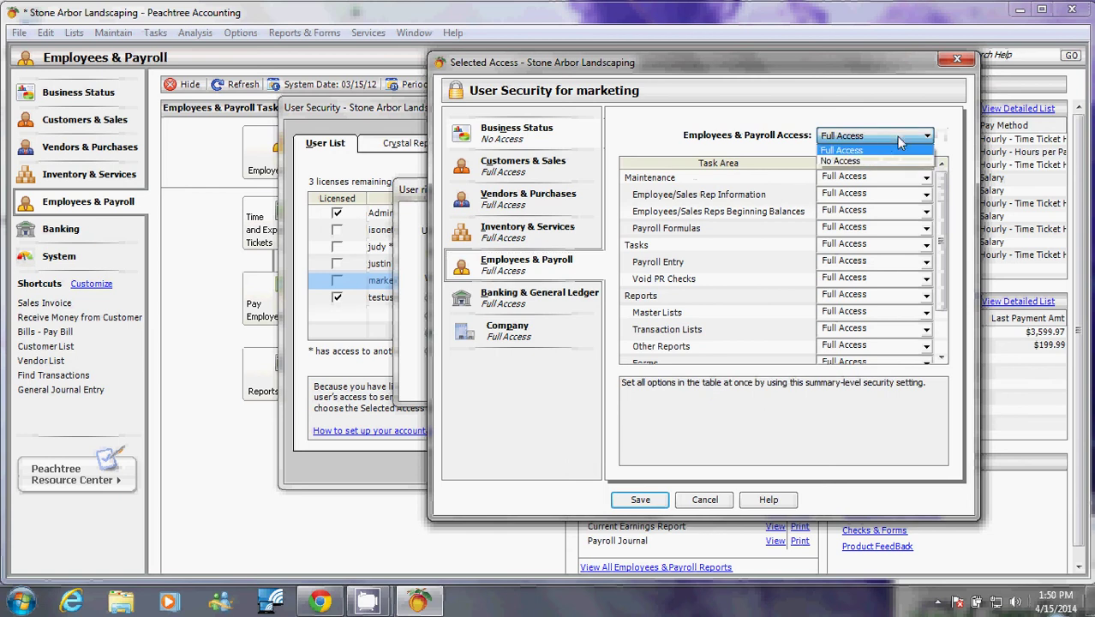
pyautogui.click(828, 160)
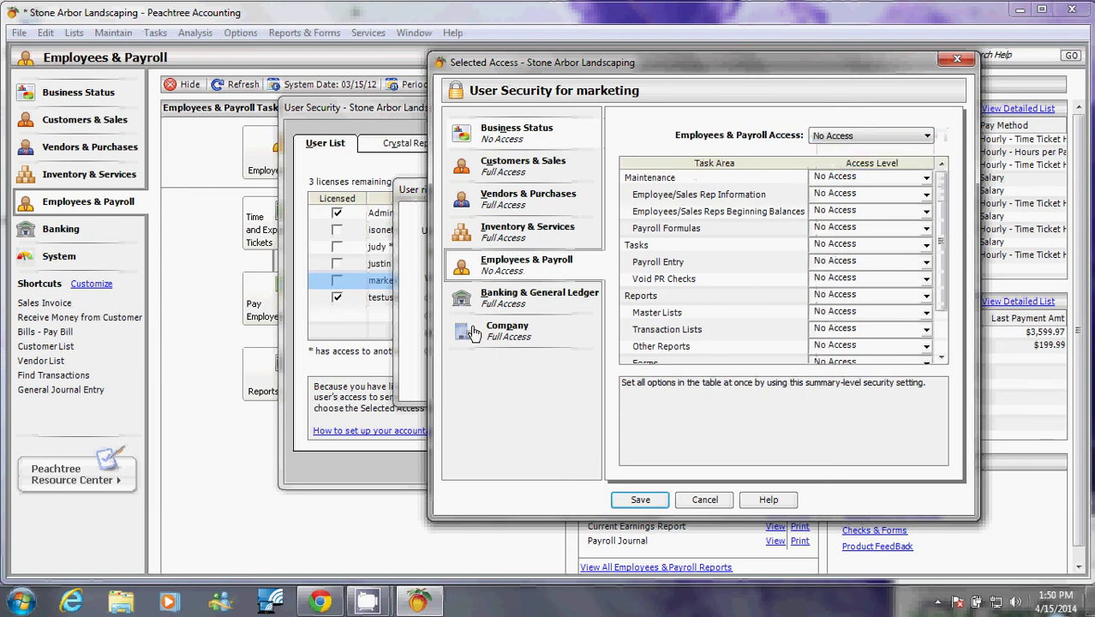
pyautogui.click(514, 300)
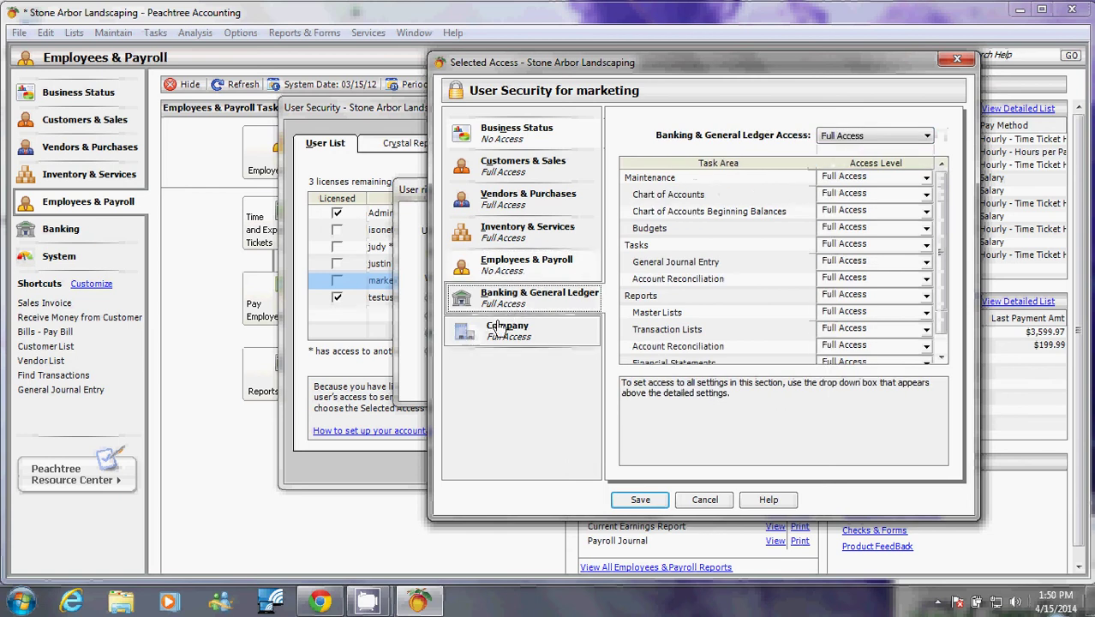
pyautogui.click(843, 137)
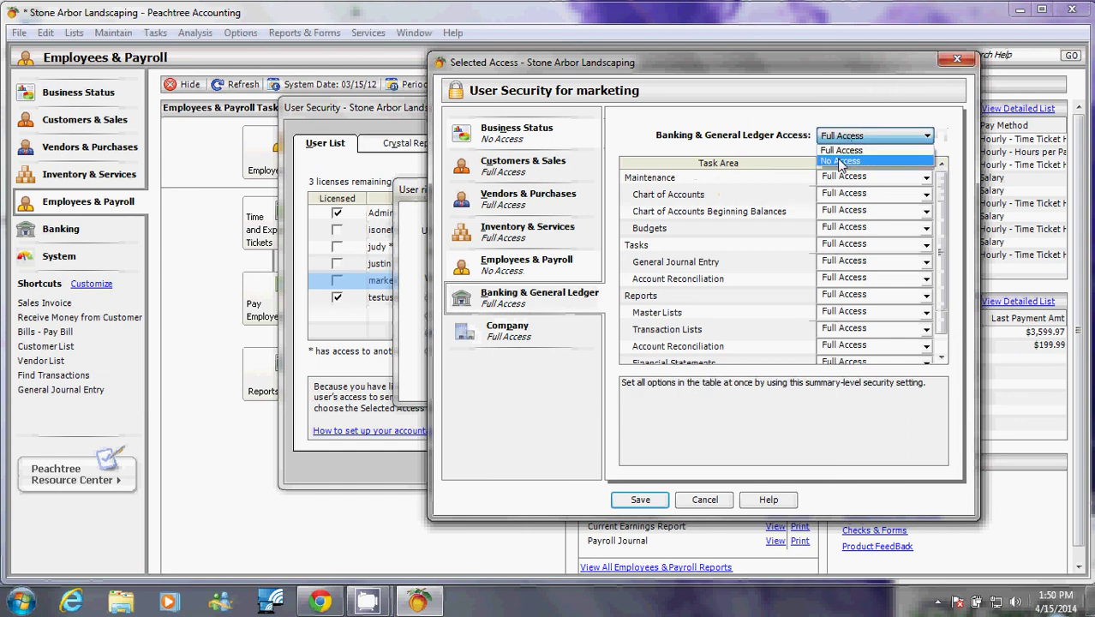
pyautogui.click(840, 162)
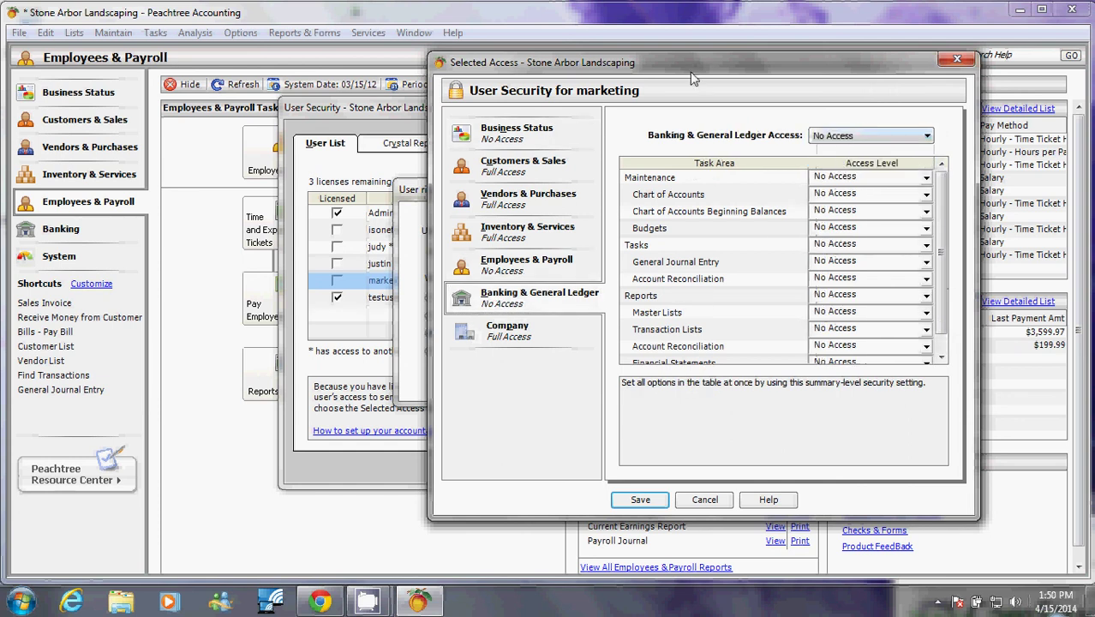
# In Customers & Sales, set Customer Credit Card Information and Receive Money to No Access.
pyautogui.click(551, 177)
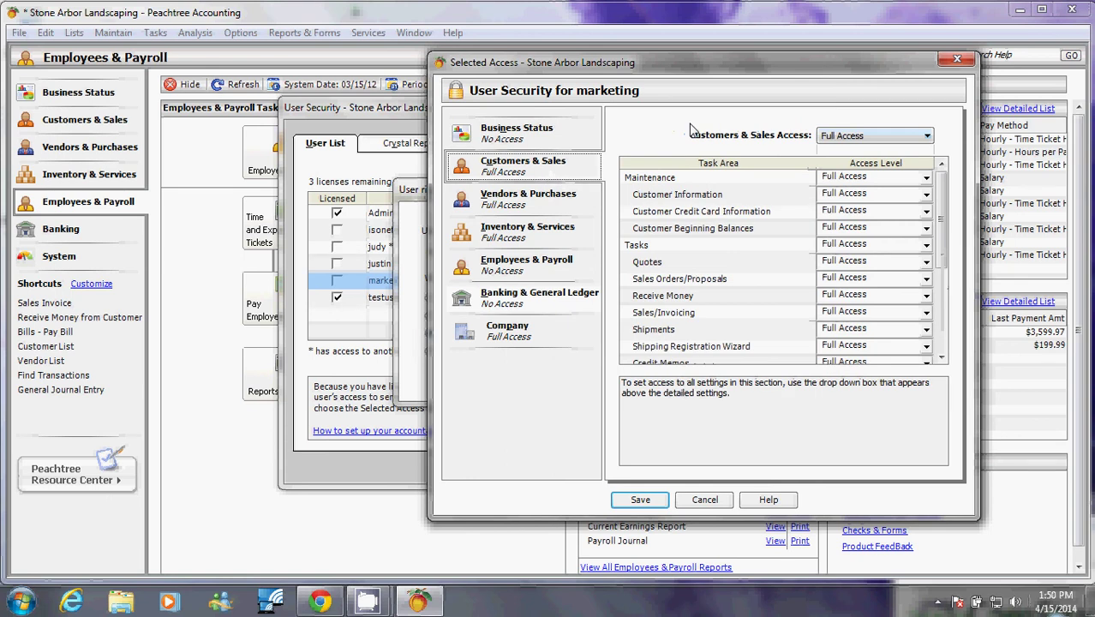
pyautogui.moveTo(719, 70); pyautogui.dragTo(545, 79)
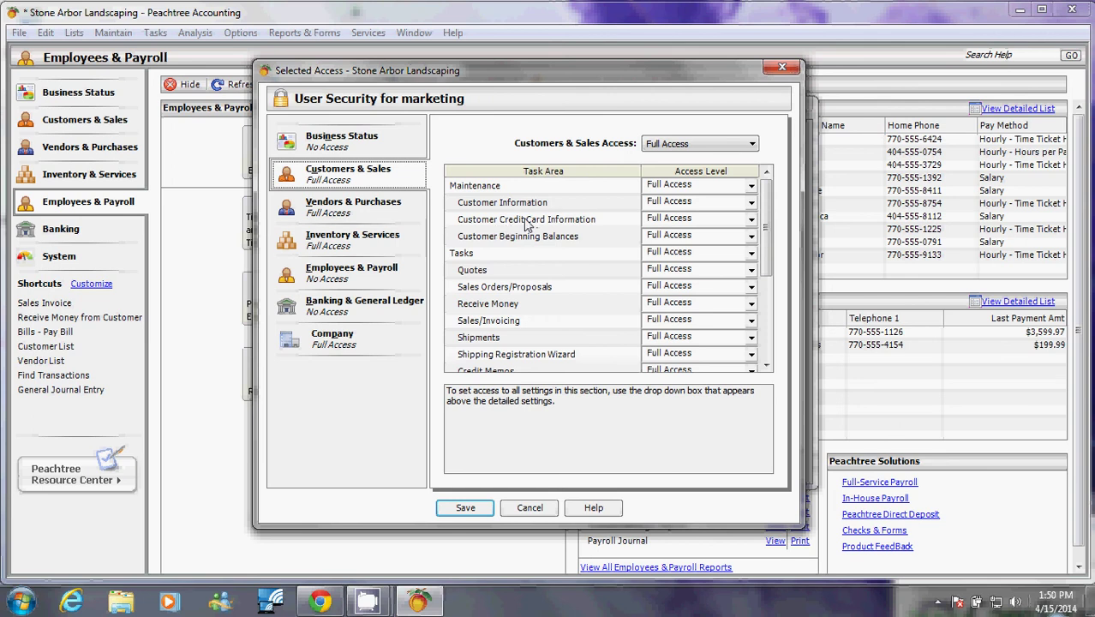
pyautogui.click(654, 219)
pyautogui.click(654, 220)
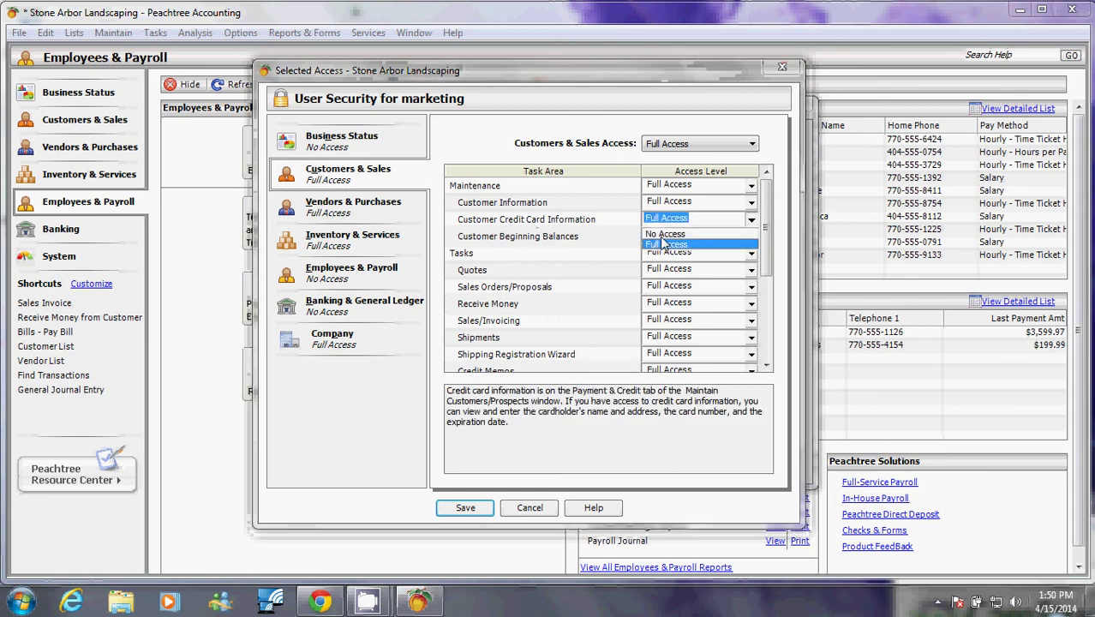
pyautogui.click(667, 239)
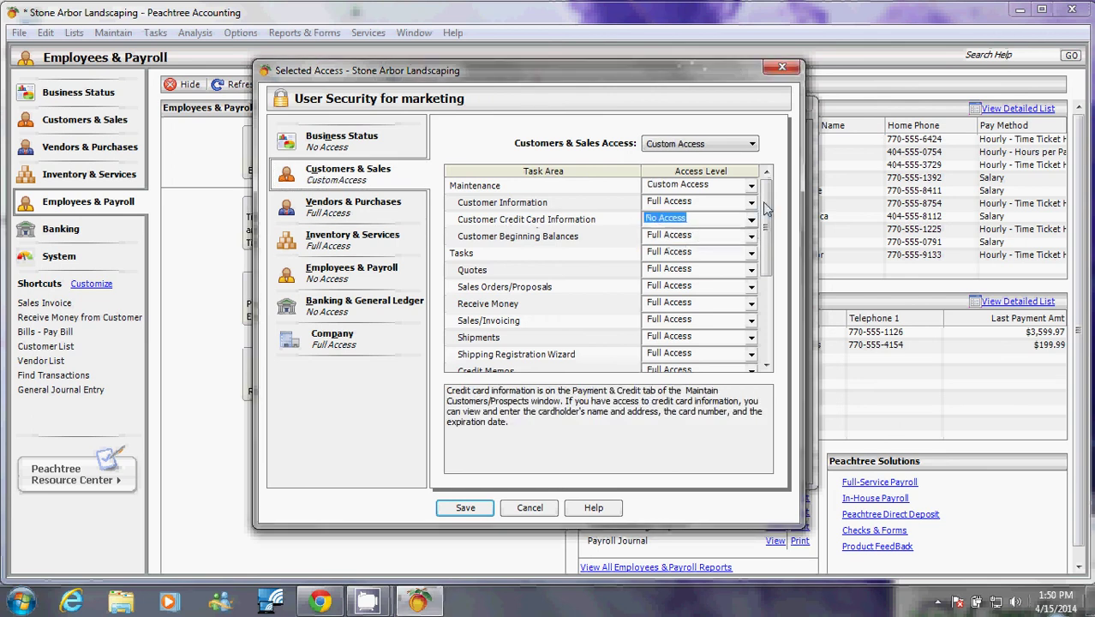
pyautogui.moveTo(766, 210); pyautogui.dragTo(771, 252)
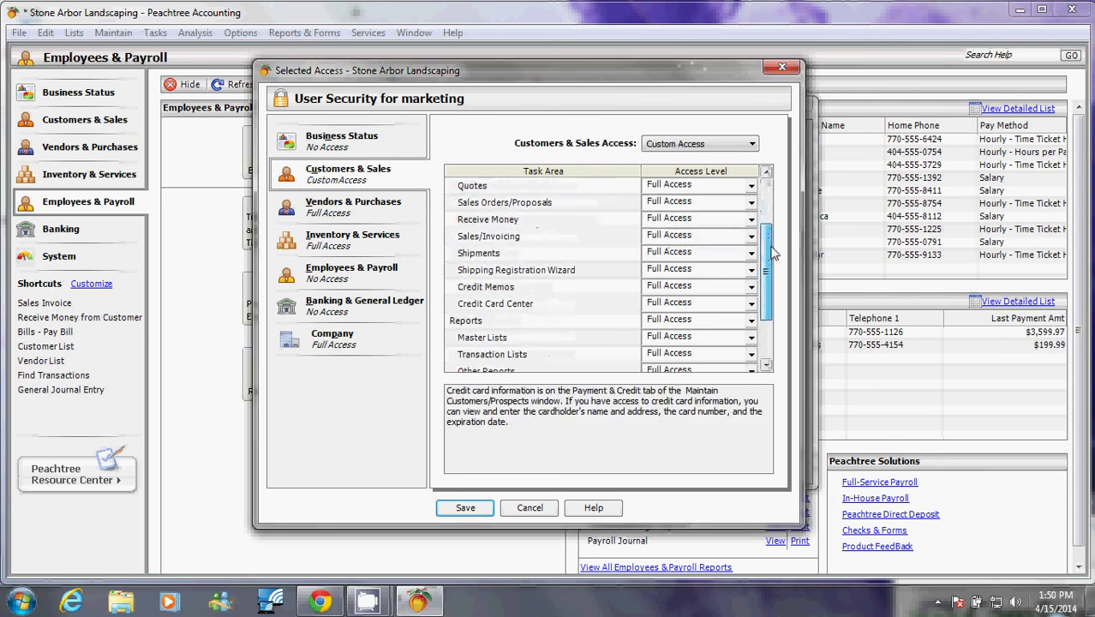
pyautogui.click(719, 220)
pyautogui.click(720, 220)
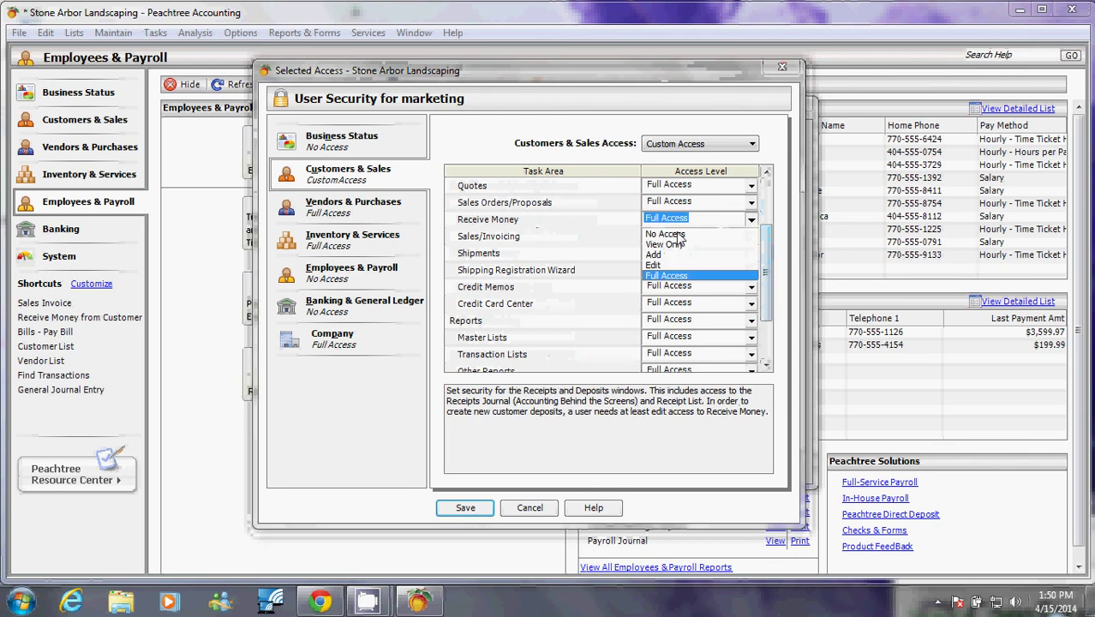
pyautogui.click(677, 231)
# Set Credit Card Center and Write Letters to No Access as well.
pyautogui.click(720, 305)
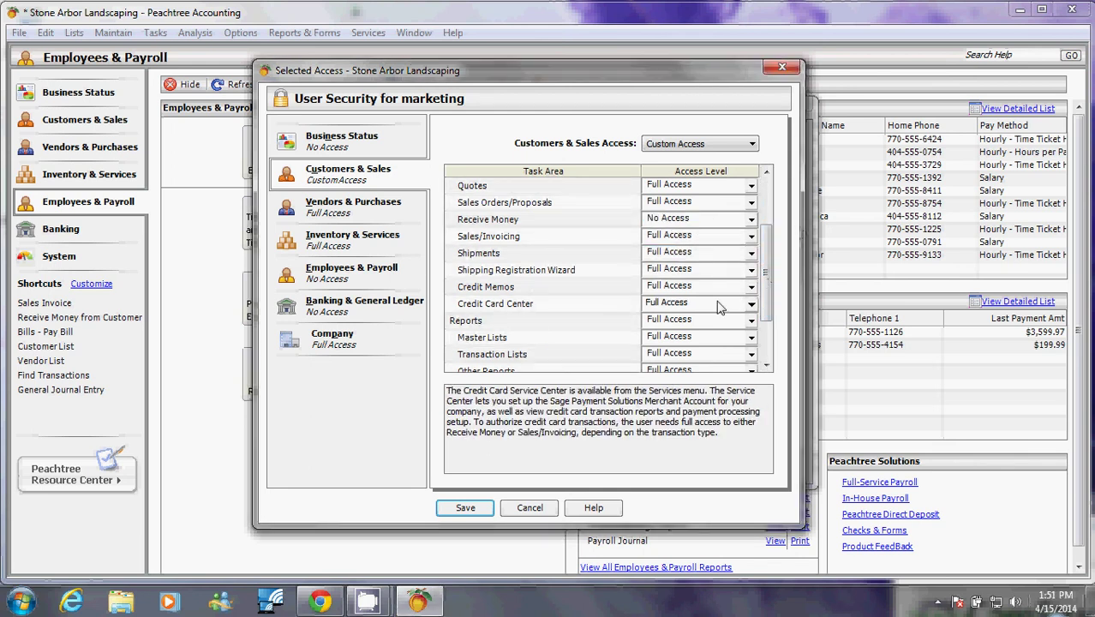
pyautogui.click(719, 306)
pyautogui.click(699, 318)
pyautogui.moveTo(761, 285); pyautogui.dragTo(771, 332)
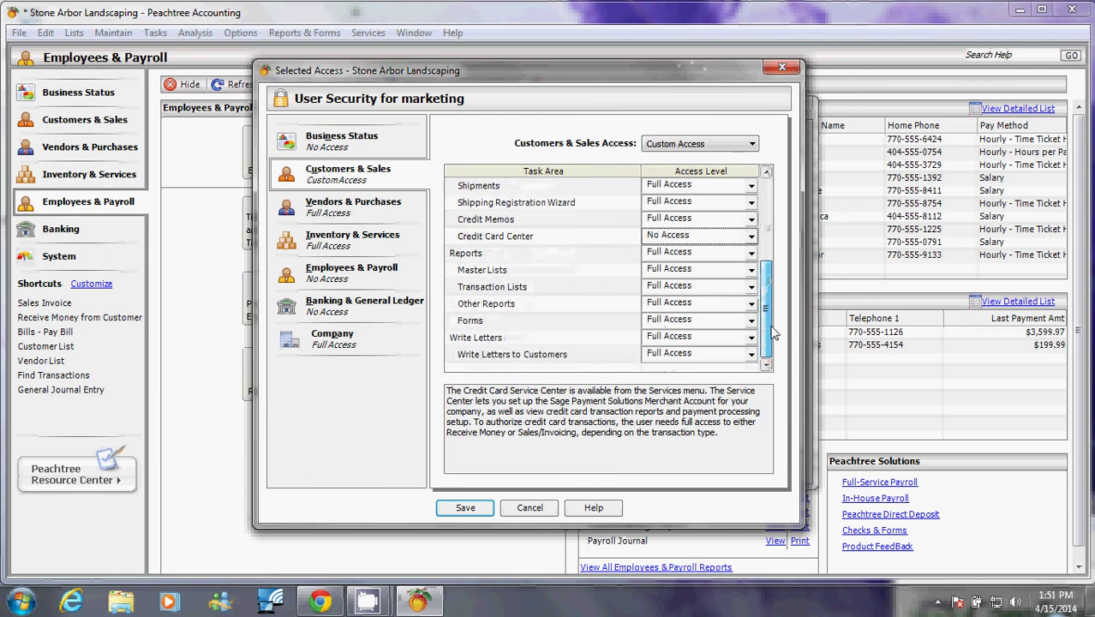
pyautogui.click(724, 337)
pyautogui.click(723, 338)
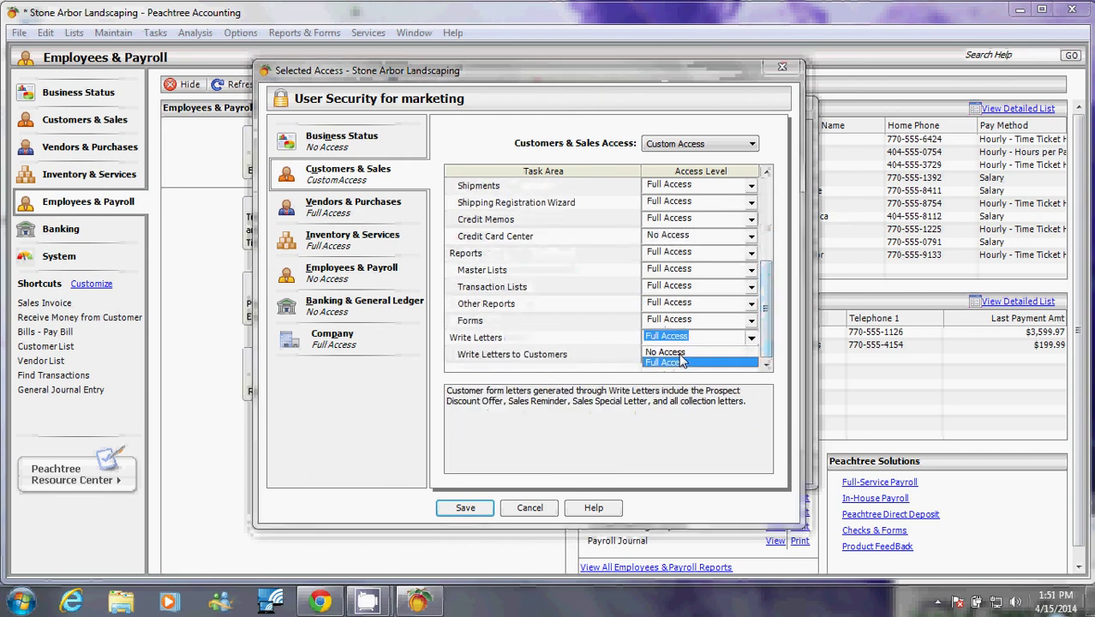
pyautogui.click(685, 358)
pyautogui.moveTo(758, 329); pyautogui.dragTo(745, 214)
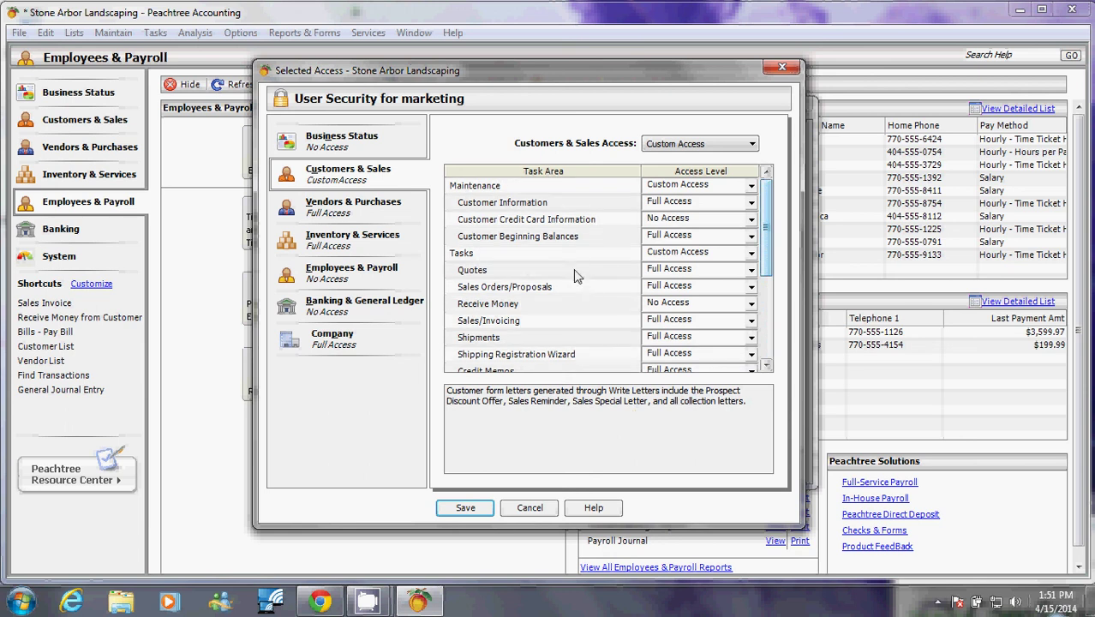
# Show the Quotes access levels: No Access, View Only, Add, Edit, Full Access.
pyautogui.click(672, 271)
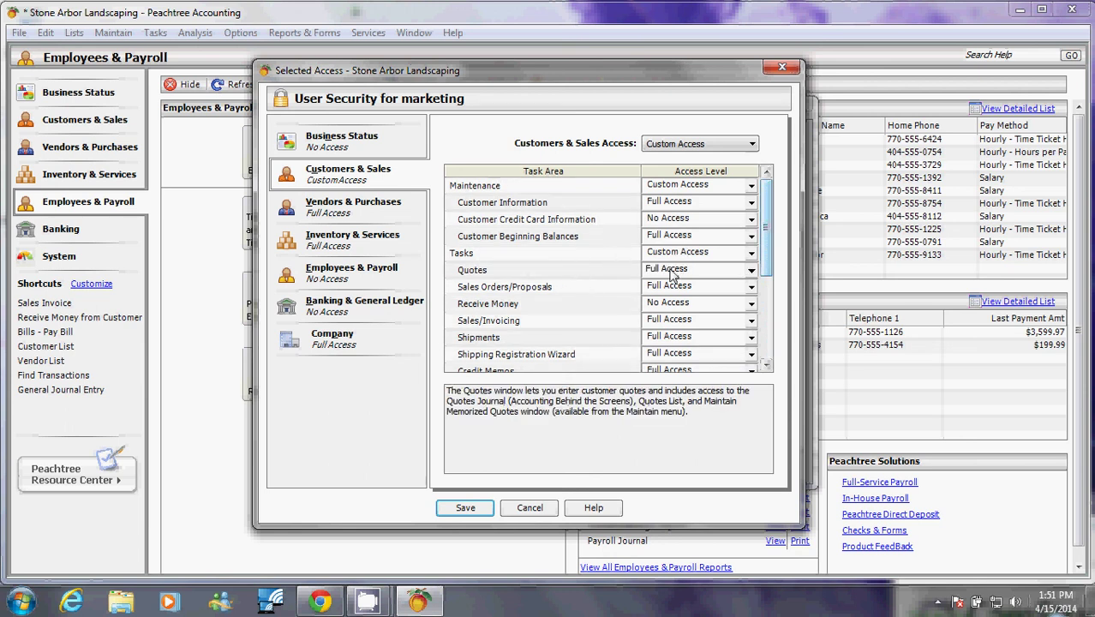
pyautogui.click(671, 272)
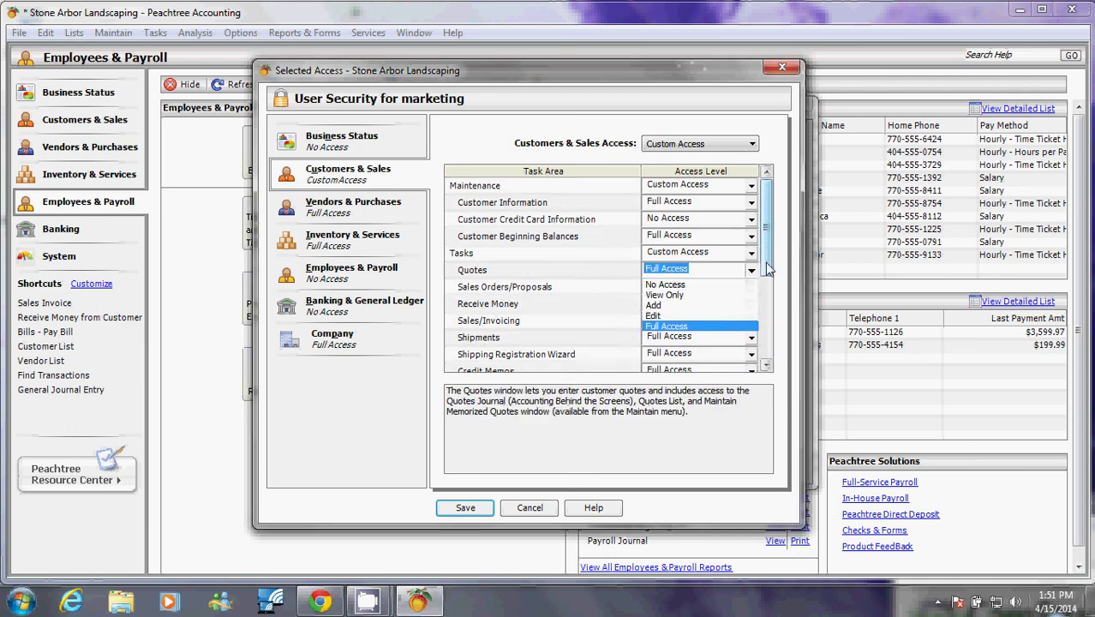
pyautogui.moveTo(765, 262); pyautogui.dragTo(768, 274)
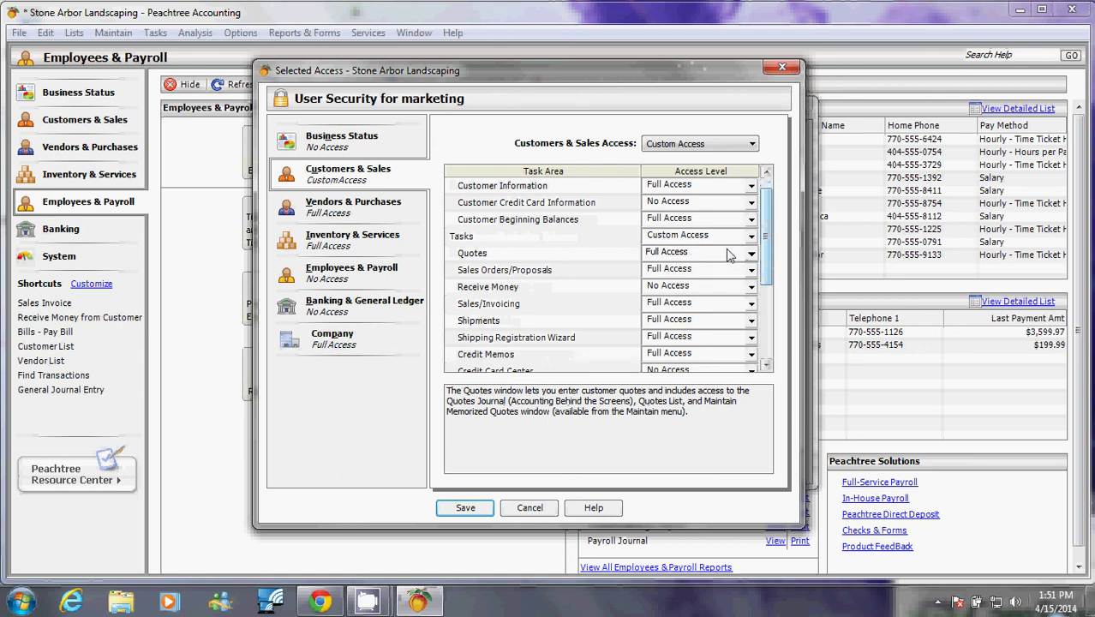
pyautogui.click(726, 259)
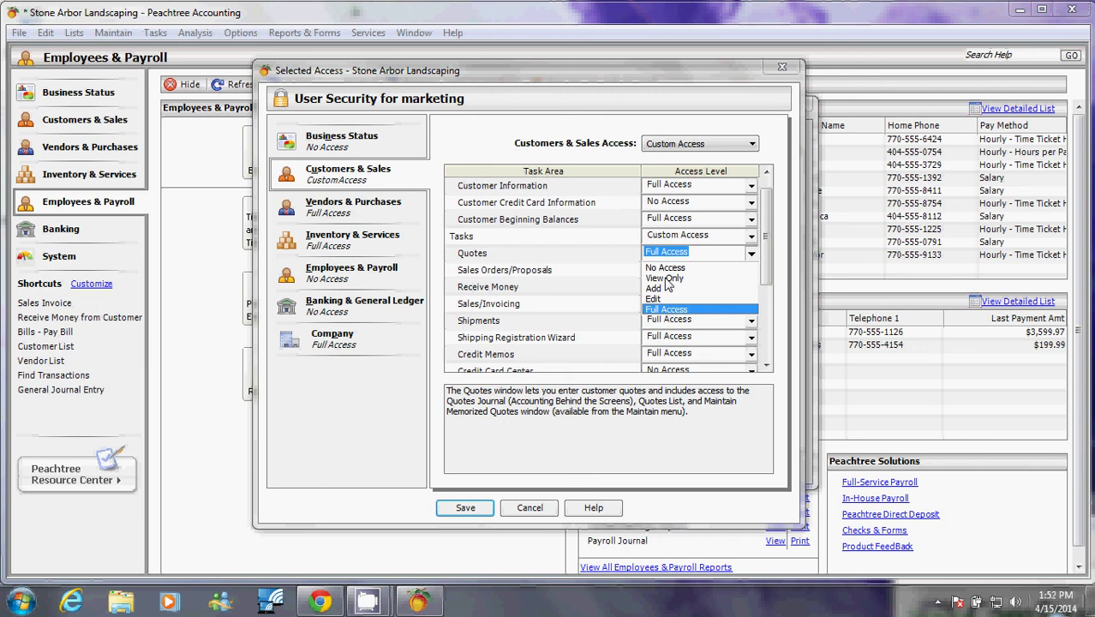
# Keep Quotes at Full Access, review the Sales/Invoicing security explanation, and save marketing's rights.
pyautogui.click(765, 275)
pyautogui.scroll(-1, 766, 276)
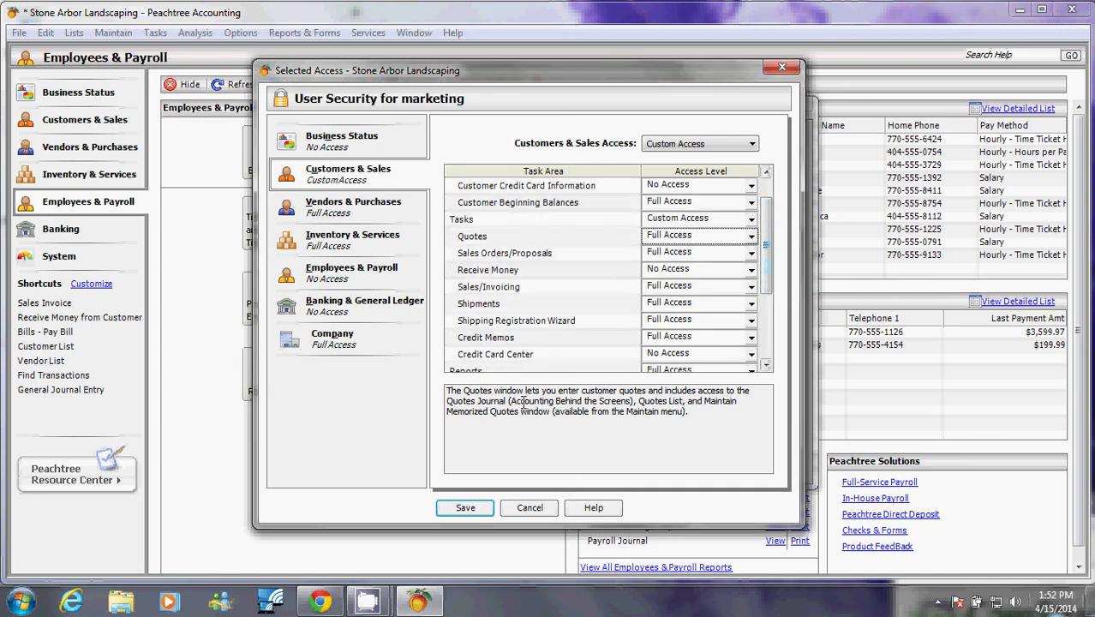
pyautogui.click(699, 288)
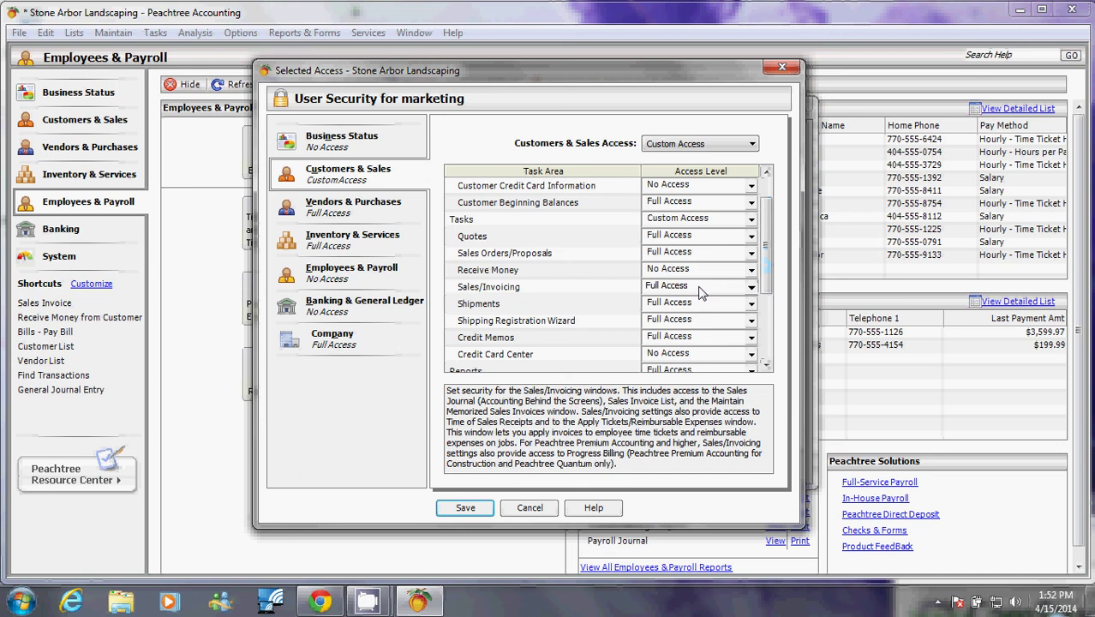
pyautogui.moveTo(618, 464); pyautogui.dragTo(421, 377)
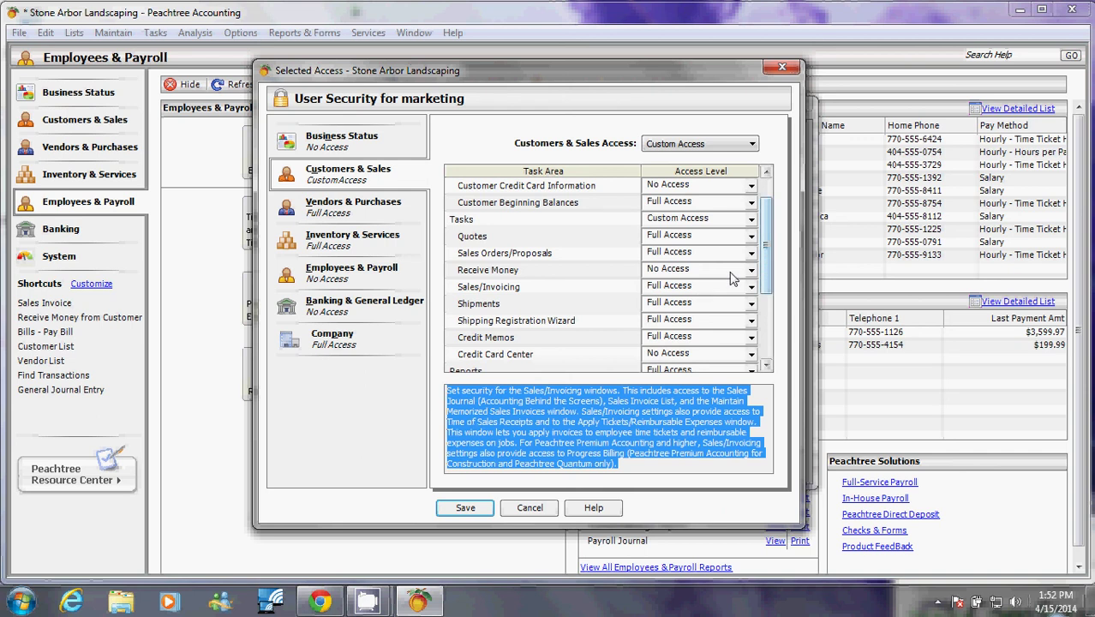
pyautogui.click(628, 463)
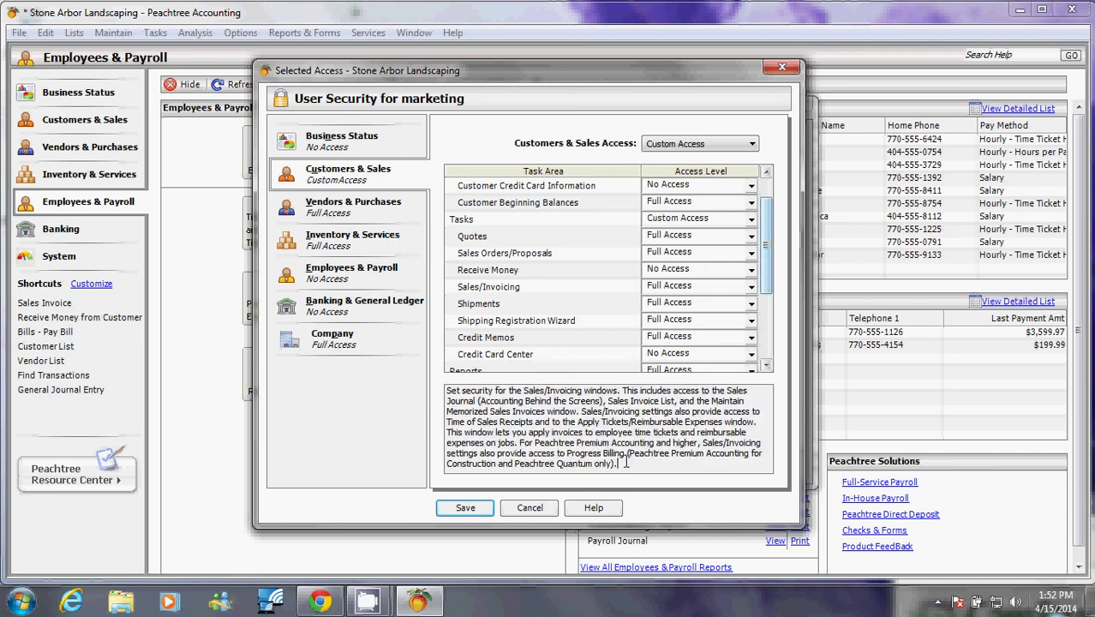
pyautogui.moveTo(626, 463); pyautogui.dragTo(430, 360)
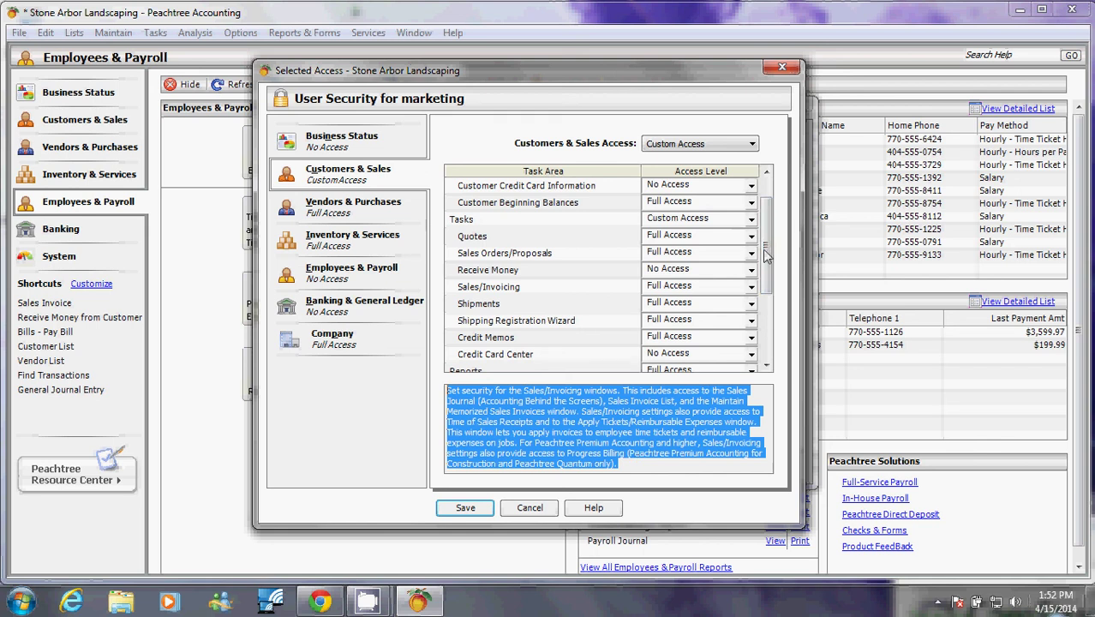
pyautogui.scroll(-2, 762, 253)
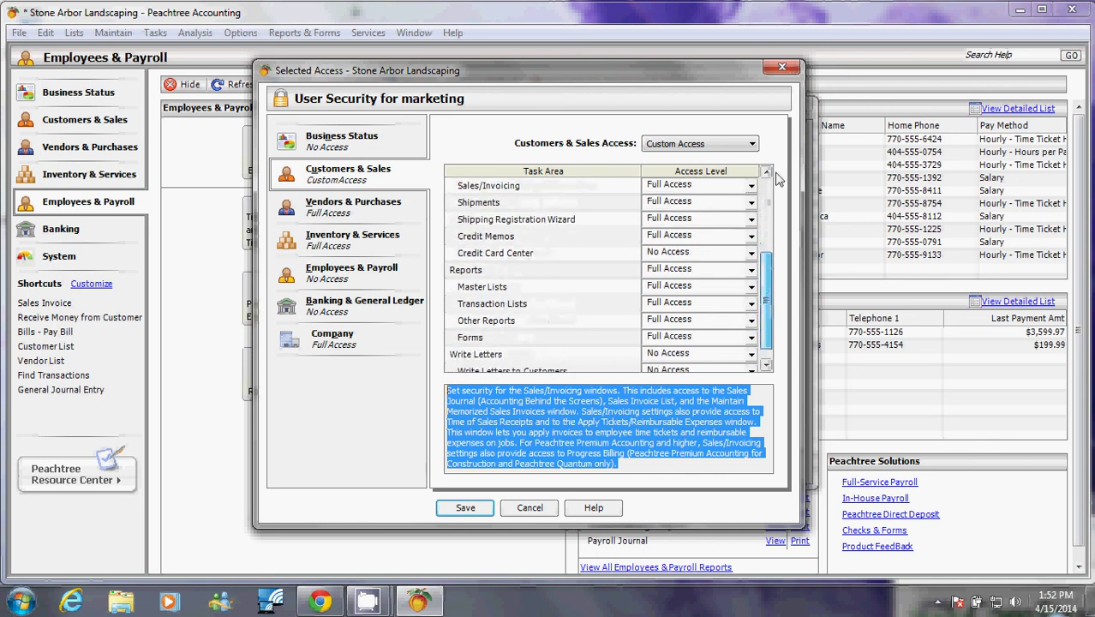
pyautogui.click(466, 509)
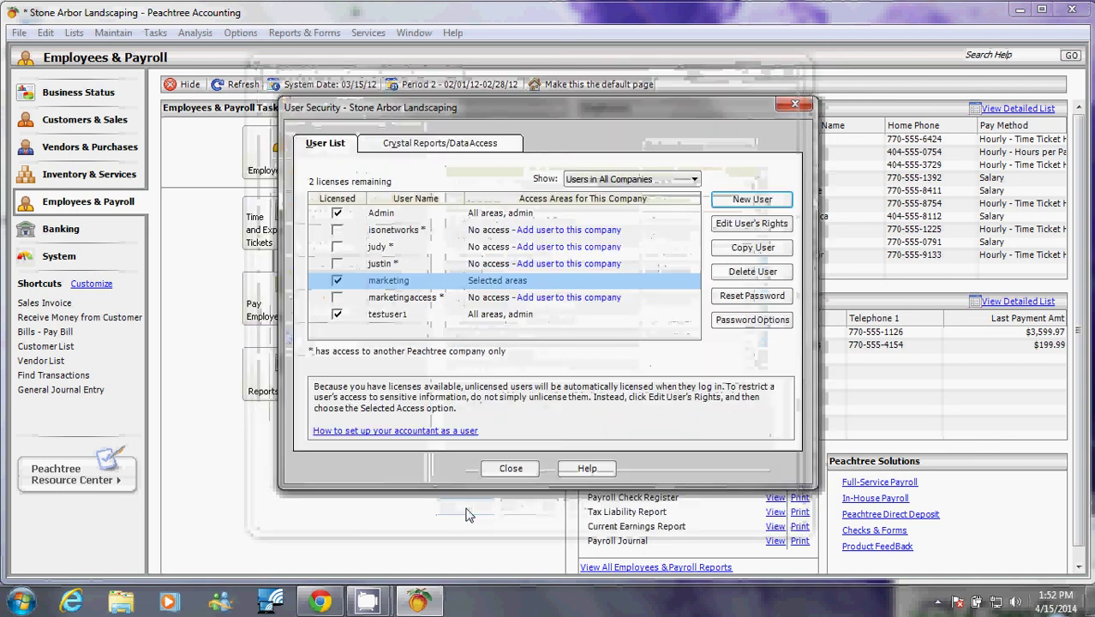
# Close User Security and close the Stone Arbor Landscaping company.
pyautogui.click(509, 469)
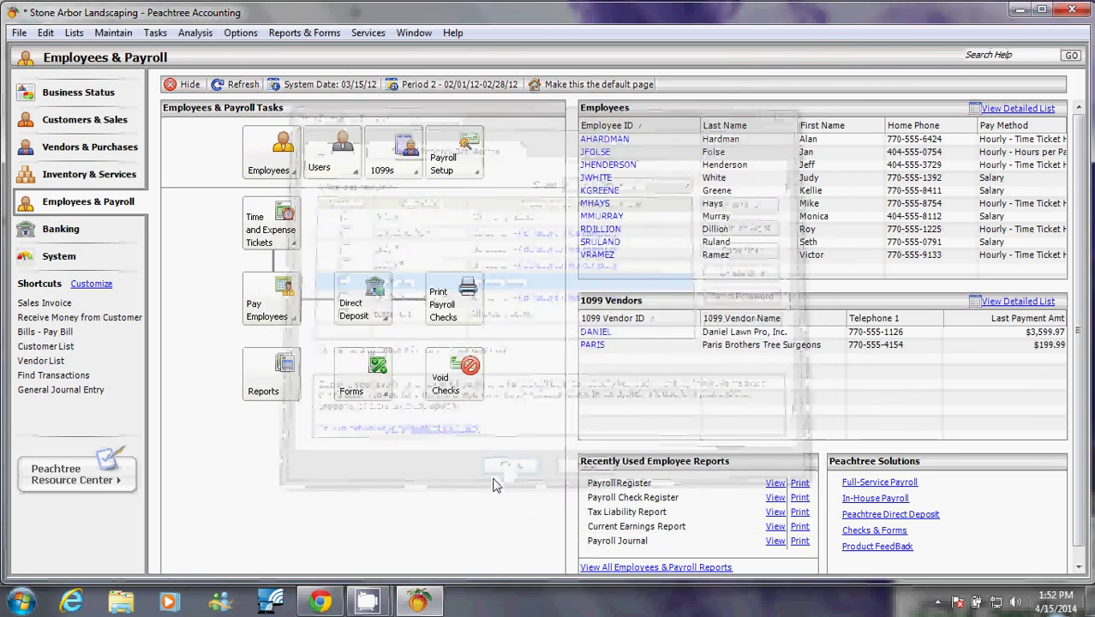
pyautogui.click(19, 32)
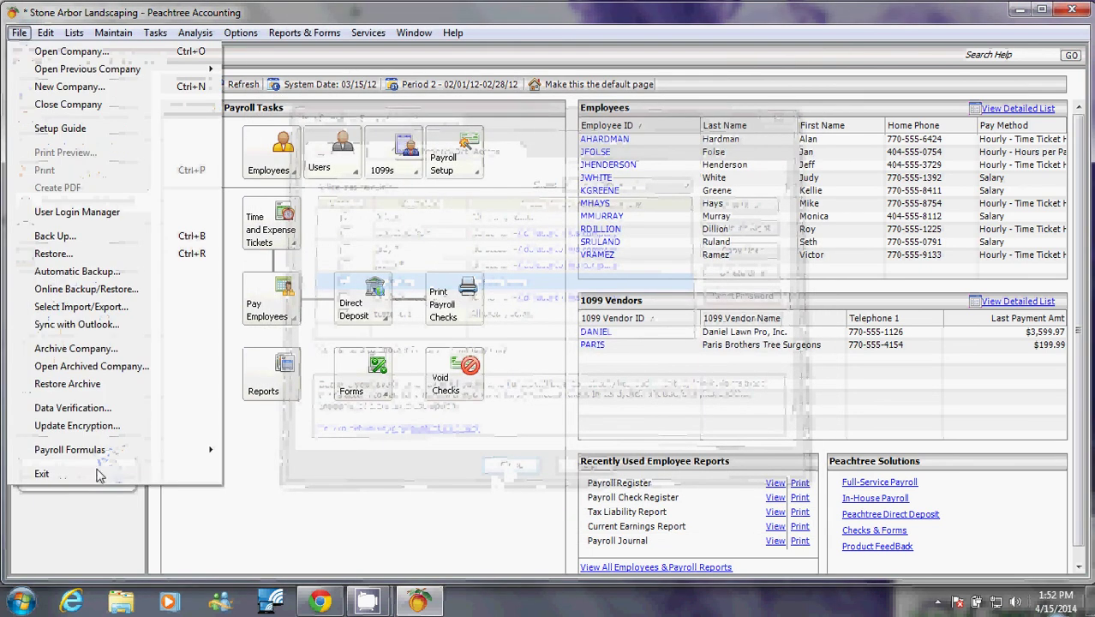
pyautogui.click(69, 105)
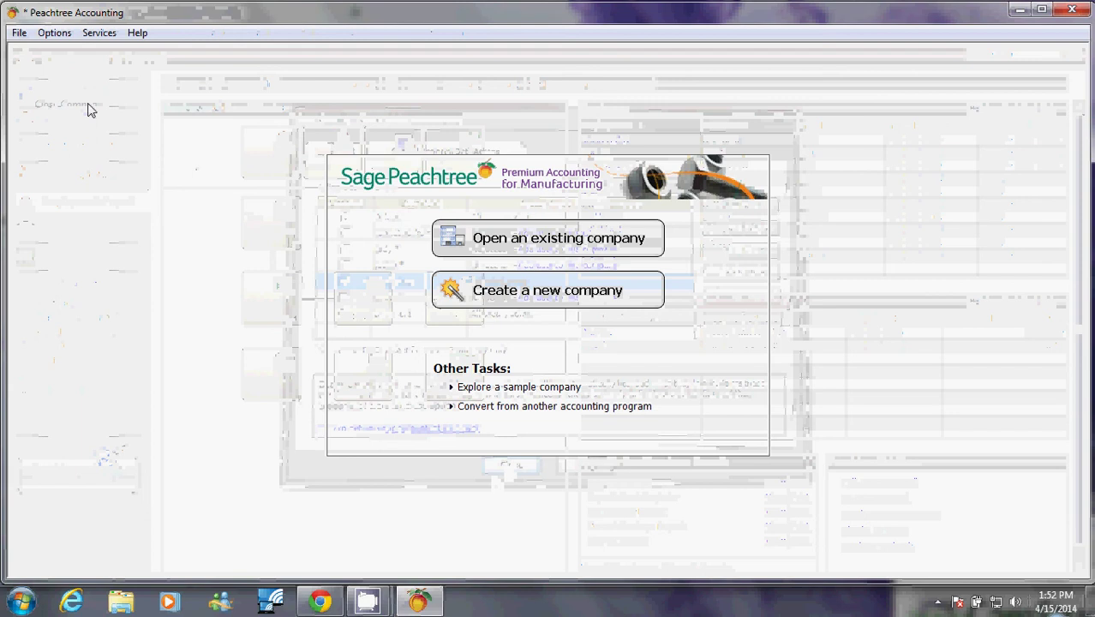
# Reopen Stone Arbor Landscaping and log in as the marketing user with its password.
pyautogui.click(524, 247)
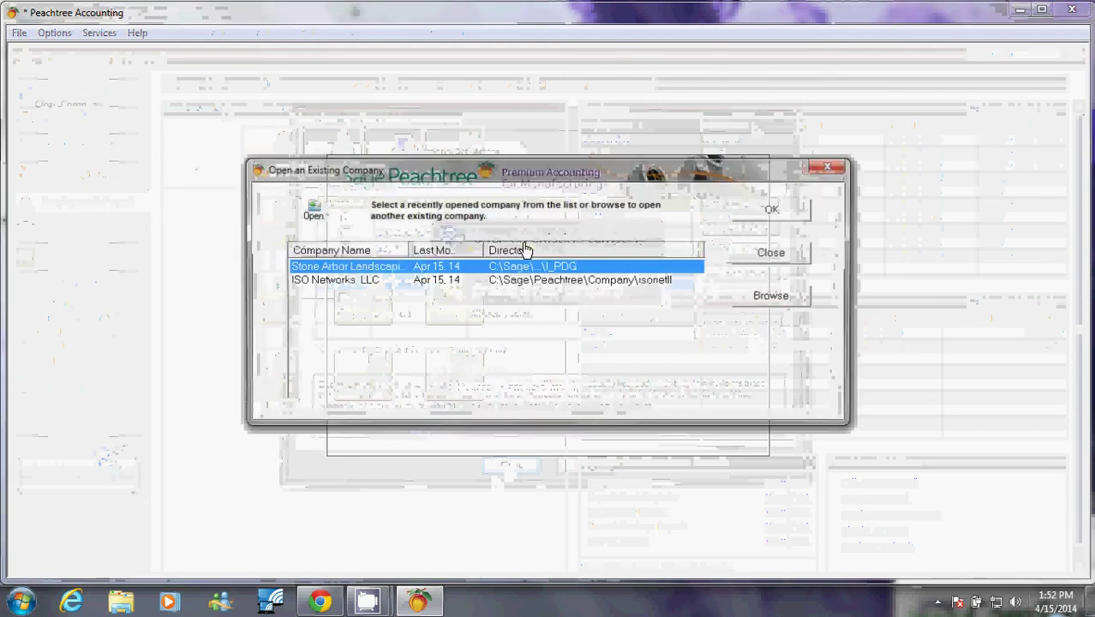
pyautogui.doubleClick(407, 267)
pyautogui.moveTo(564, 278); pyautogui.dragTo(499, 288)
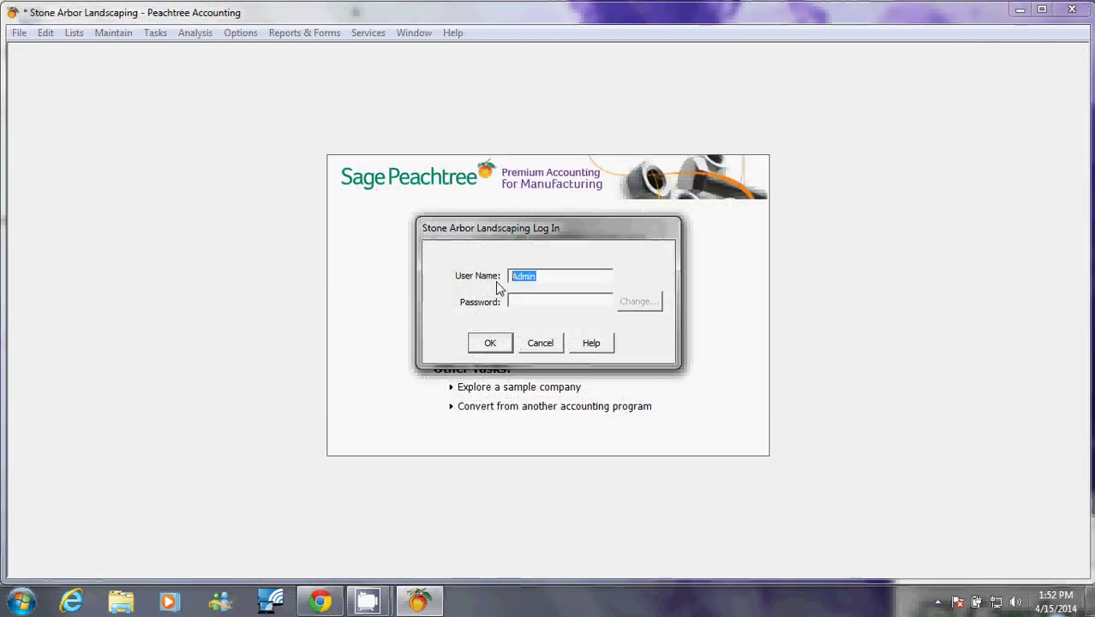
pyautogui.write('mar')
pyautogui.write('****')
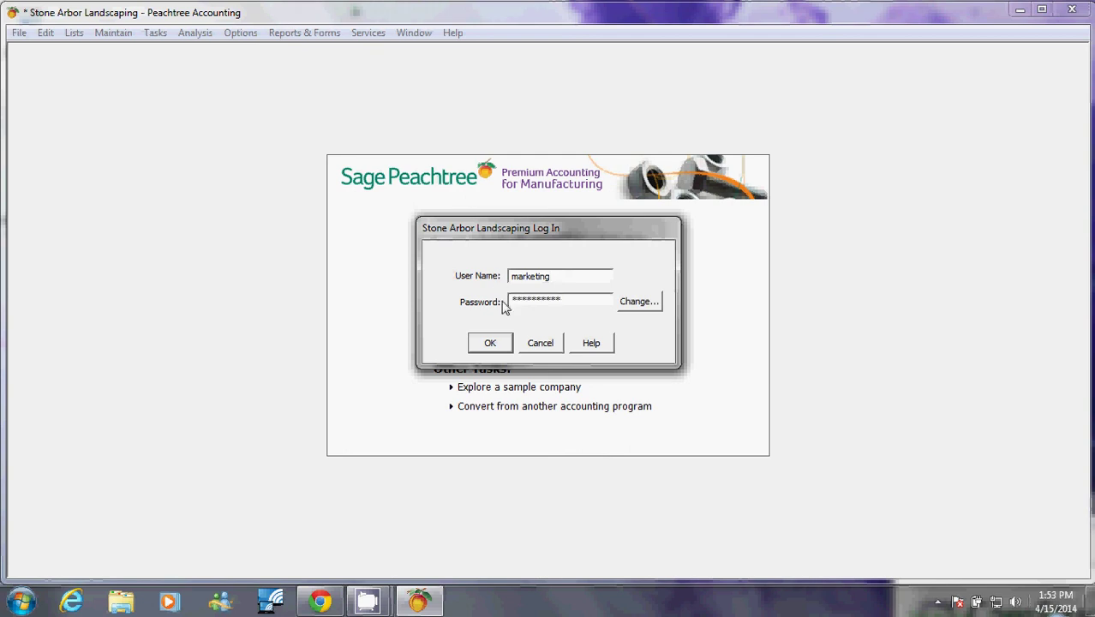
pyautogui.click(491, 343)
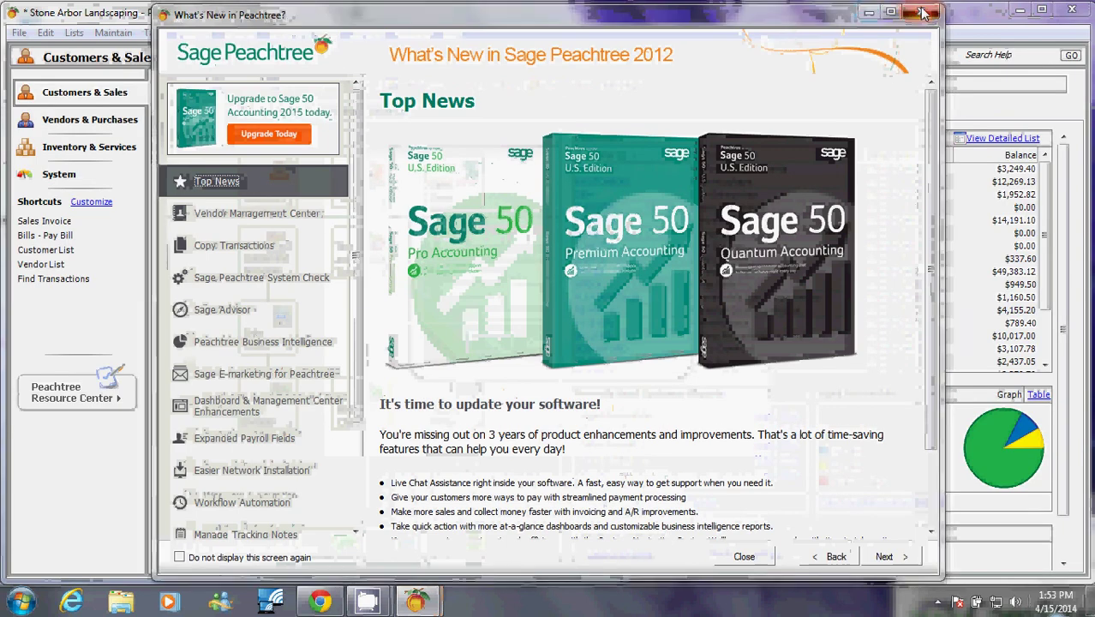
# Close the What's New in Peachtree window and confirm the message.
pyautogui.click(922, 12)
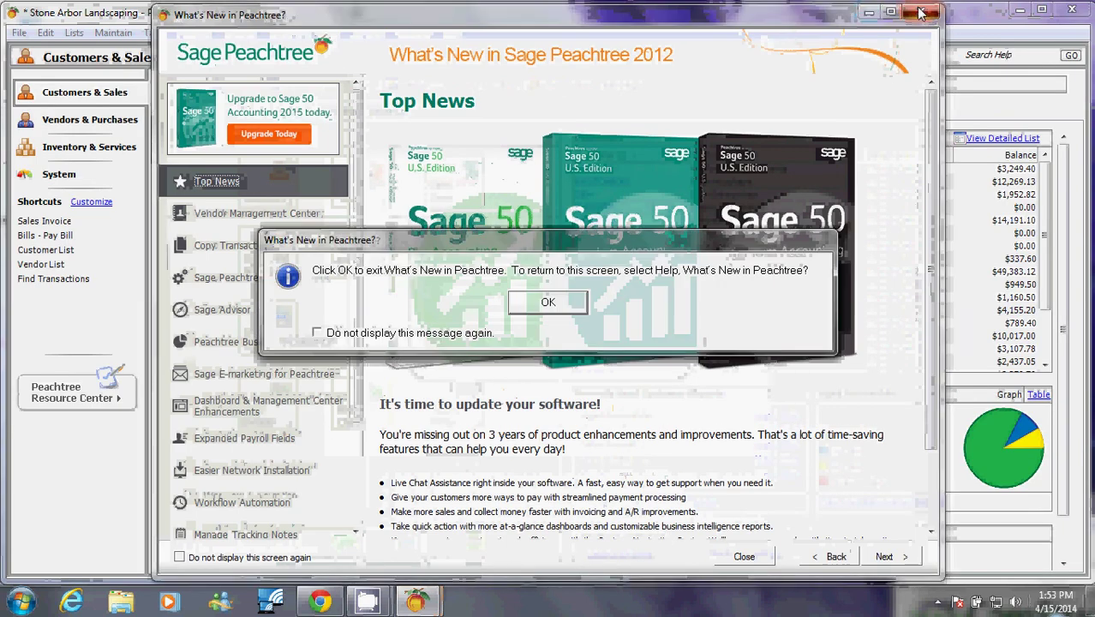
pyautogui.click(552, 301)
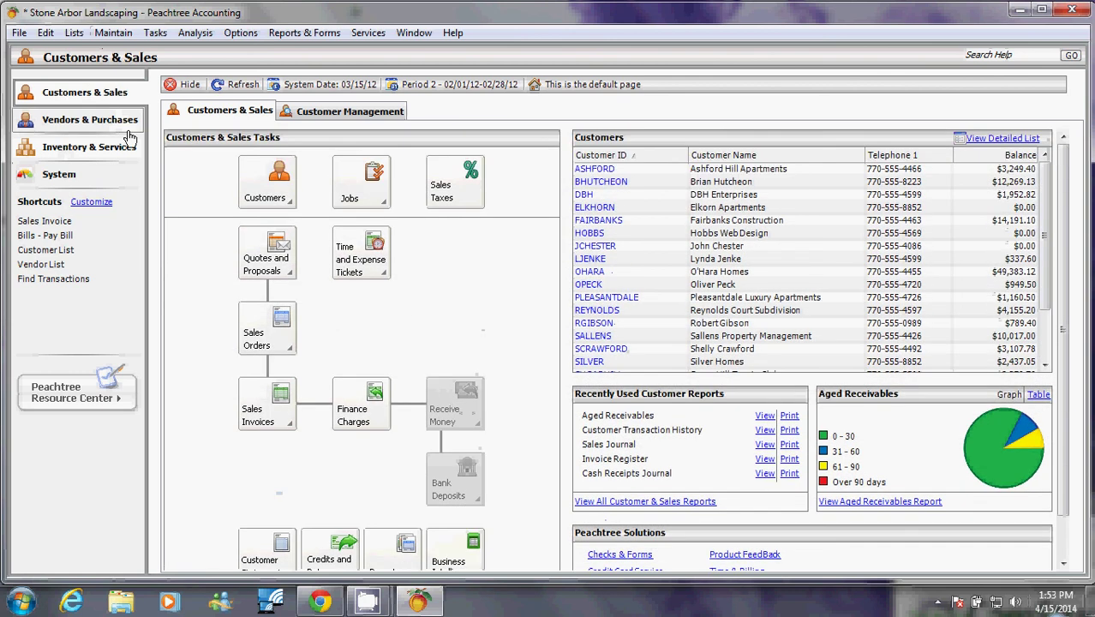
pyautogui.click(122, 129)
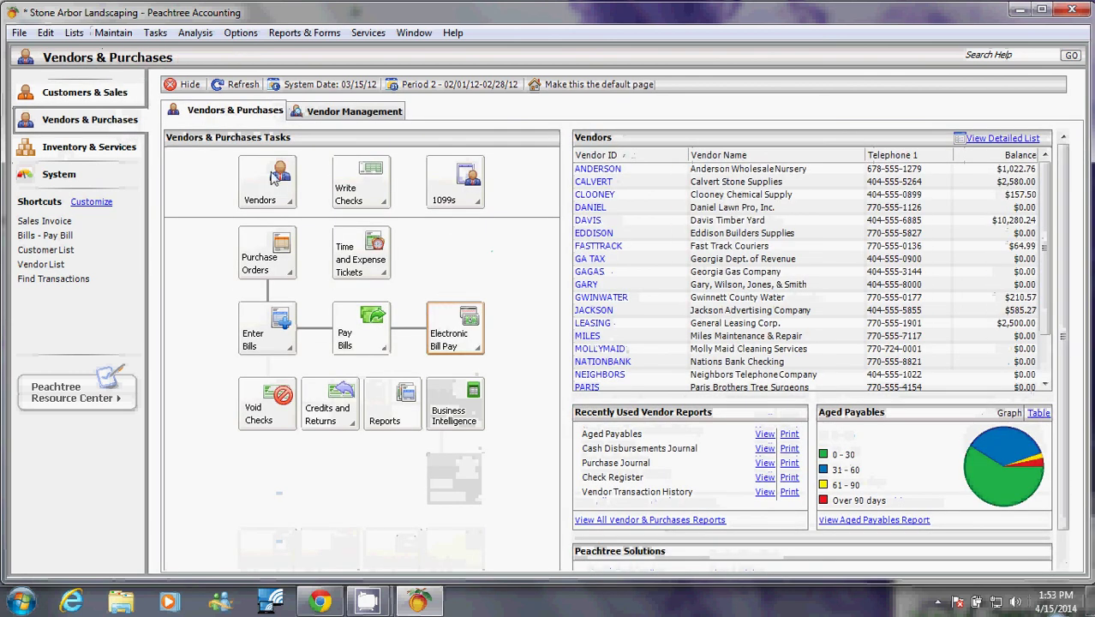
pyautogui.click(89, 147)
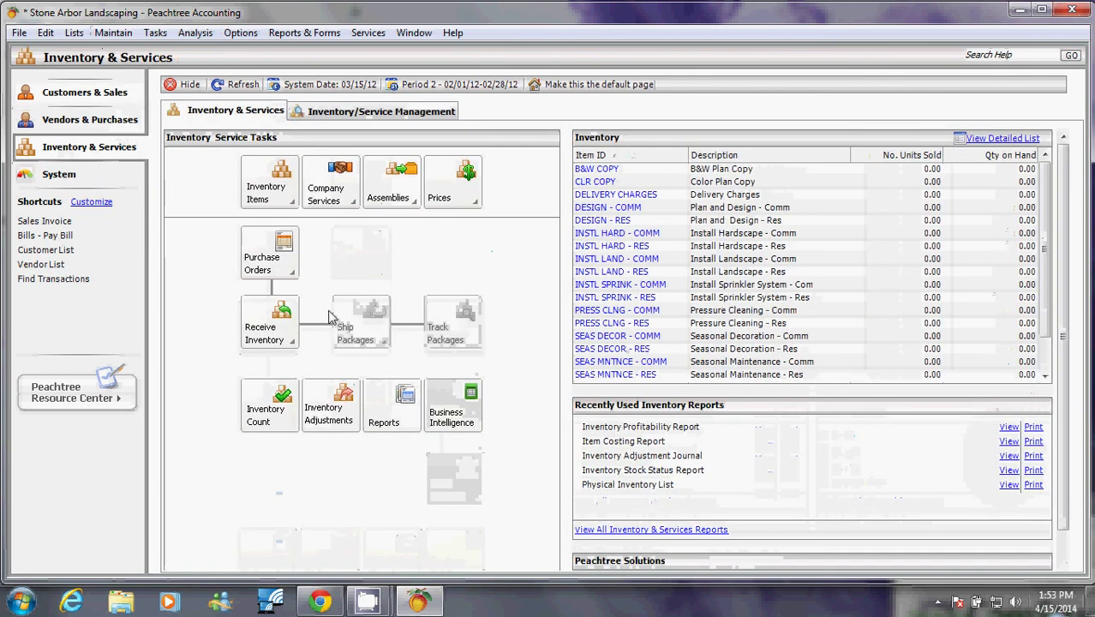
pyautogui.click(84, 96)
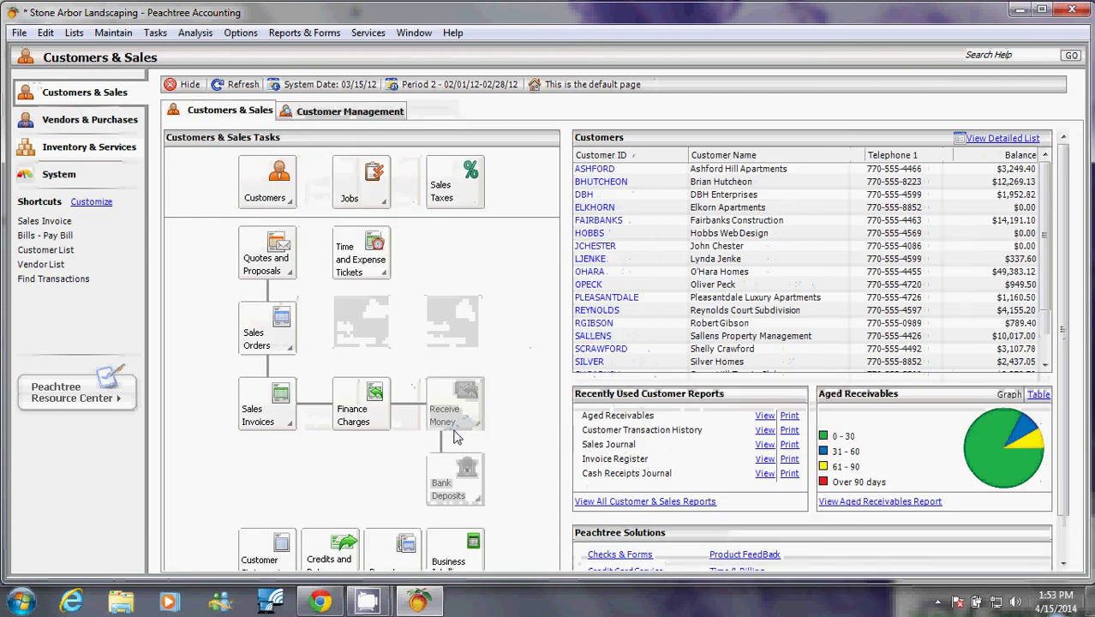
pyautogui.scroll(-1, 456, 437)
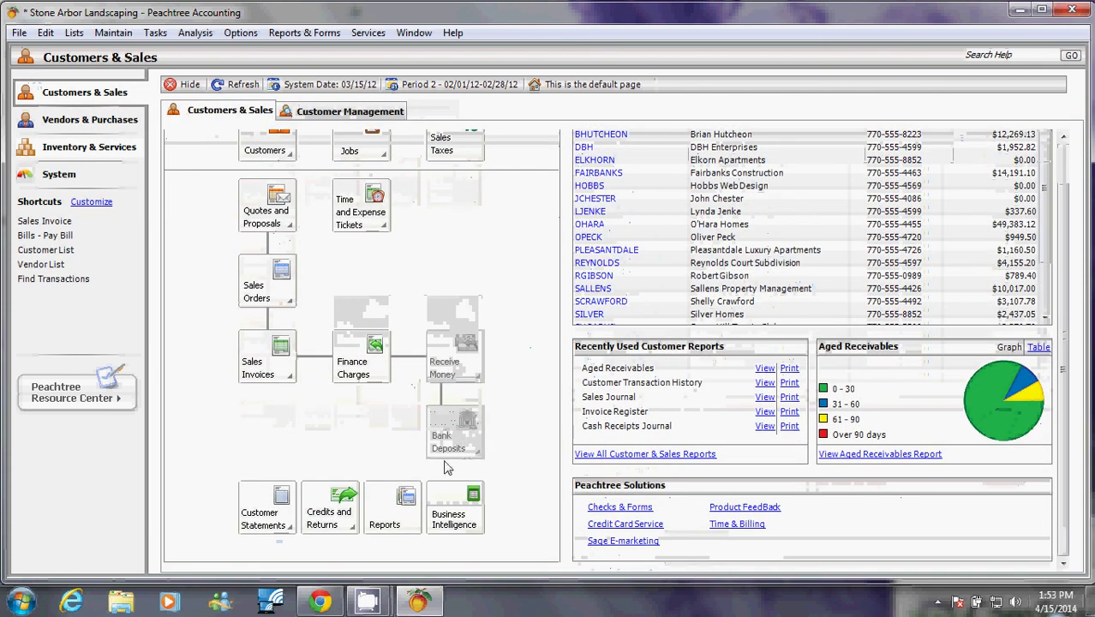
pyautogui.scroll(1, 514, 410)
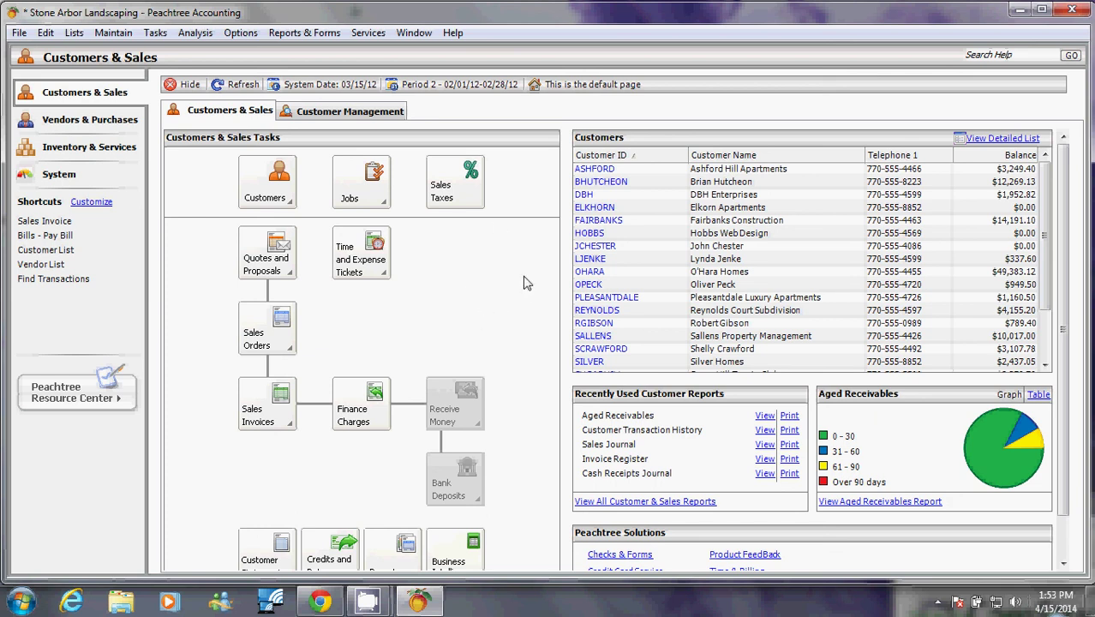
pyautogui.moveTo(371, 602)
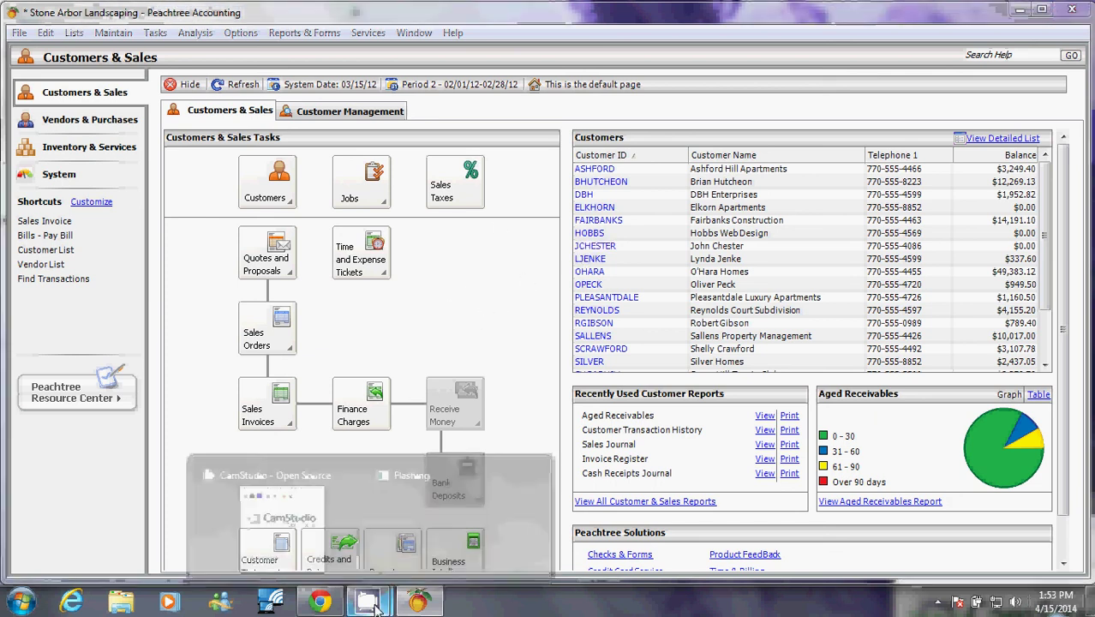